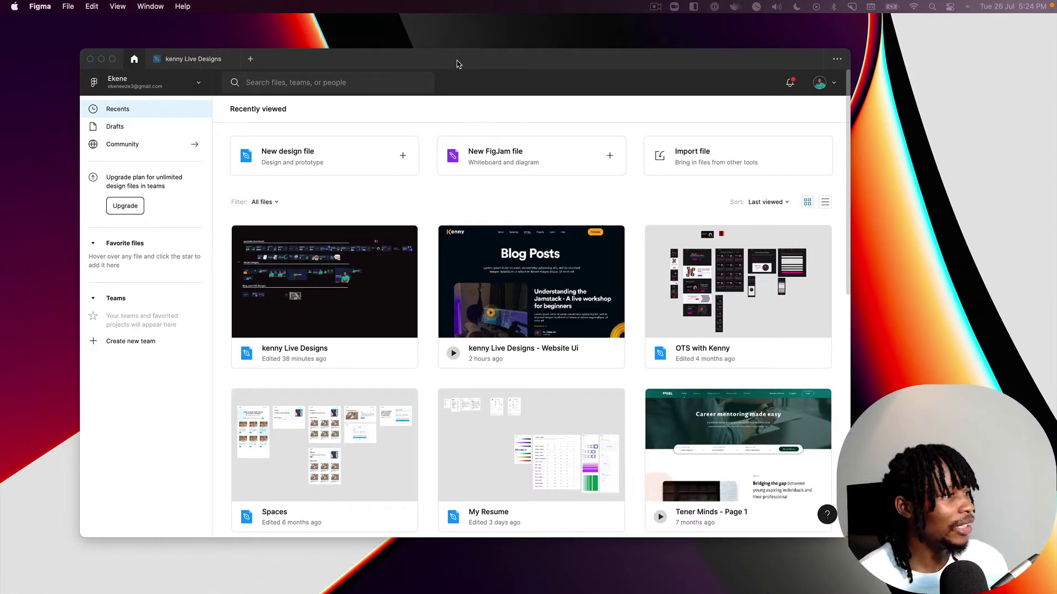
Open the Website Ui prototype and the kenny Live Designs file in editor tabs, then return Home
left_click_drag(460, 64, 484, 56)
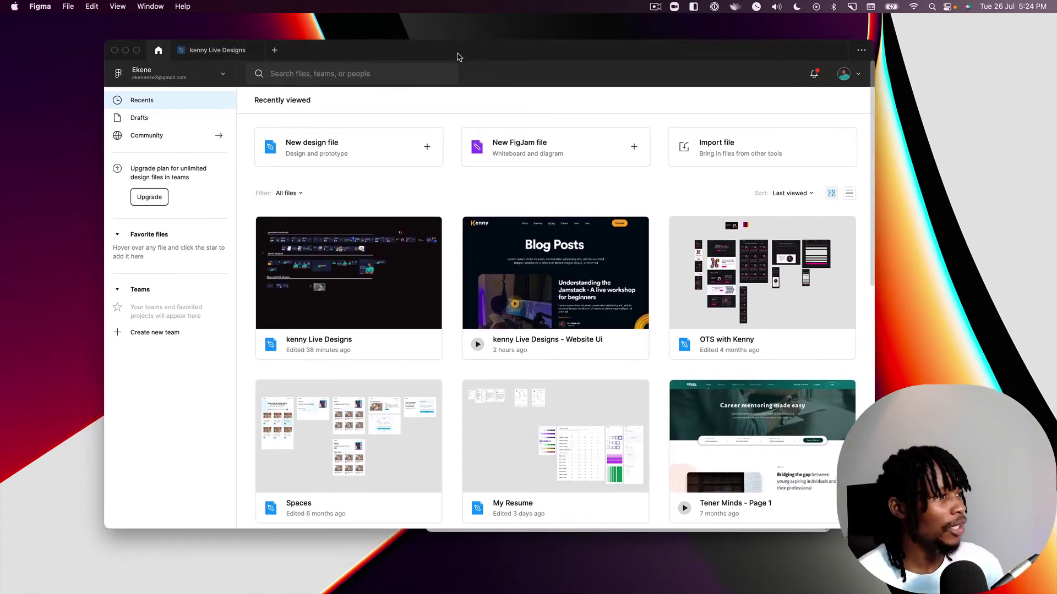
left_click(575, 263)
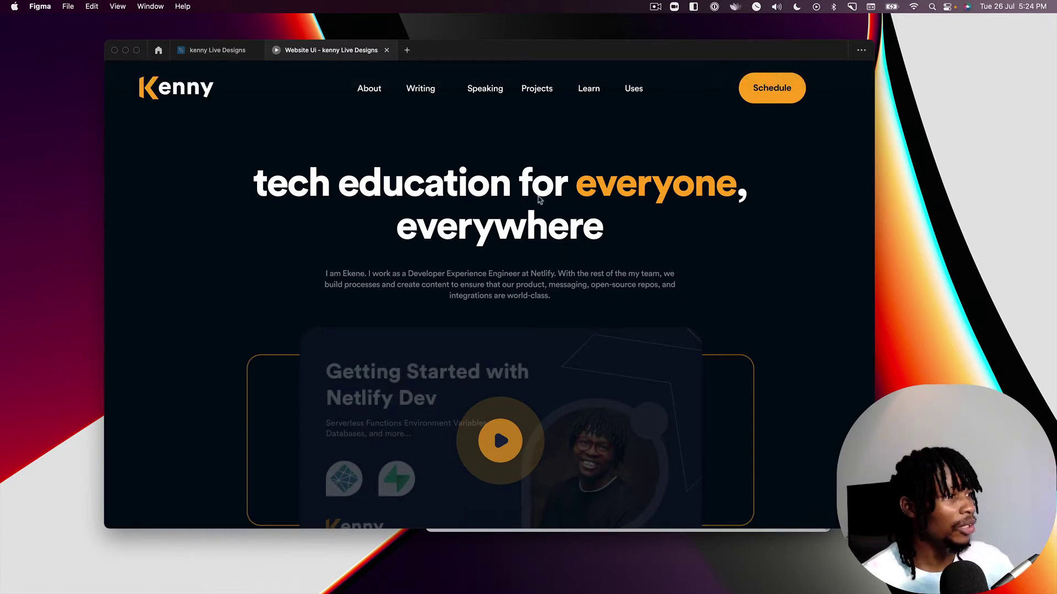
mouse_move(499, 55)
left_click(519, 75)
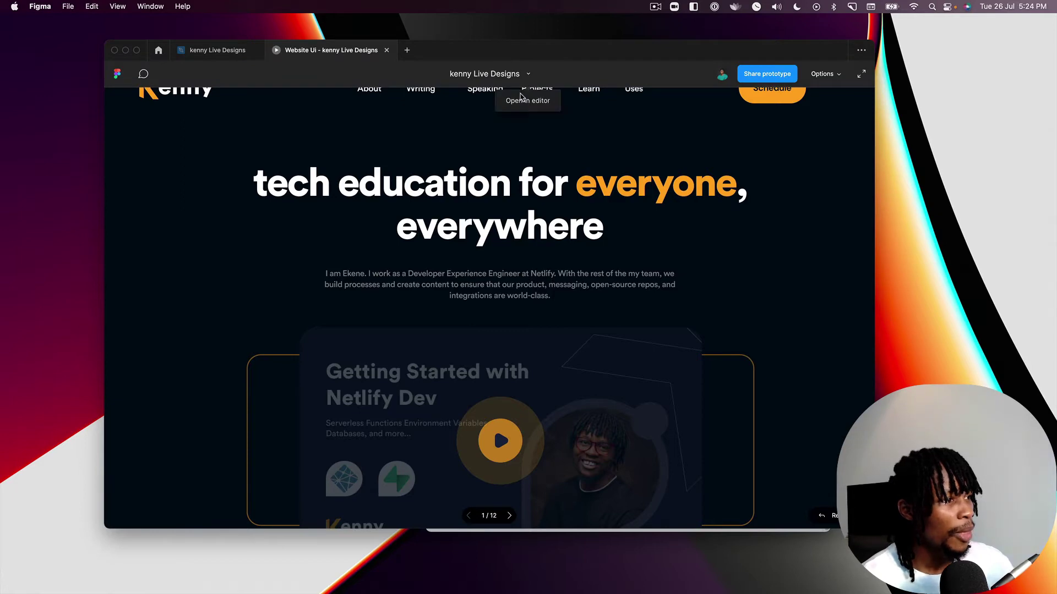
left_click(529, 102)
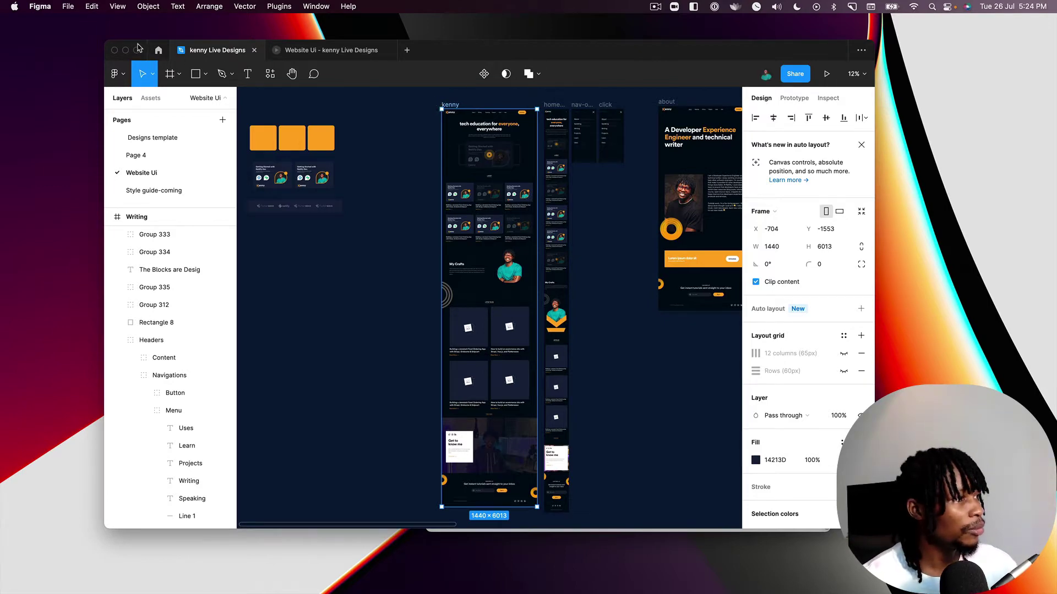
left_click(159, 50)
Search Community plugins for 'plasmic' and try out Figma-to-Code by Plasmic in a new draft
left_click(844, 77)
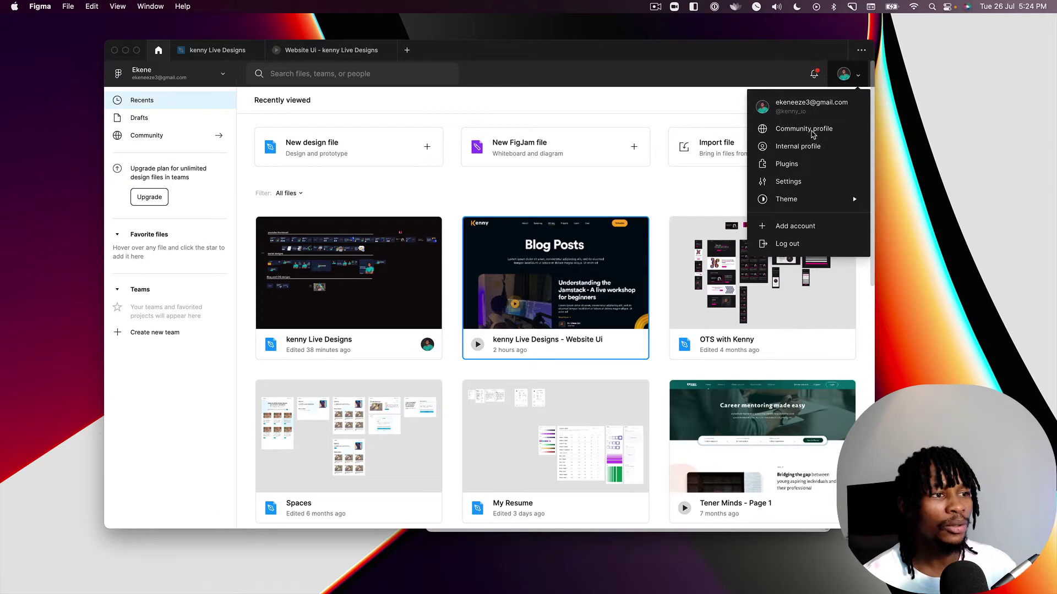
left_click(803, 161)
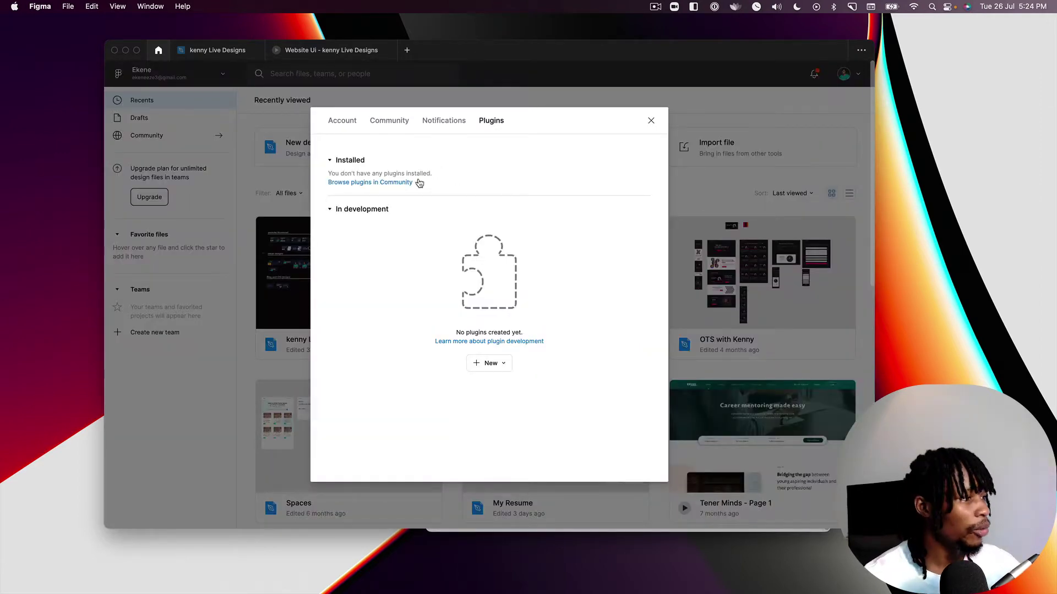
left_click(363, 183)
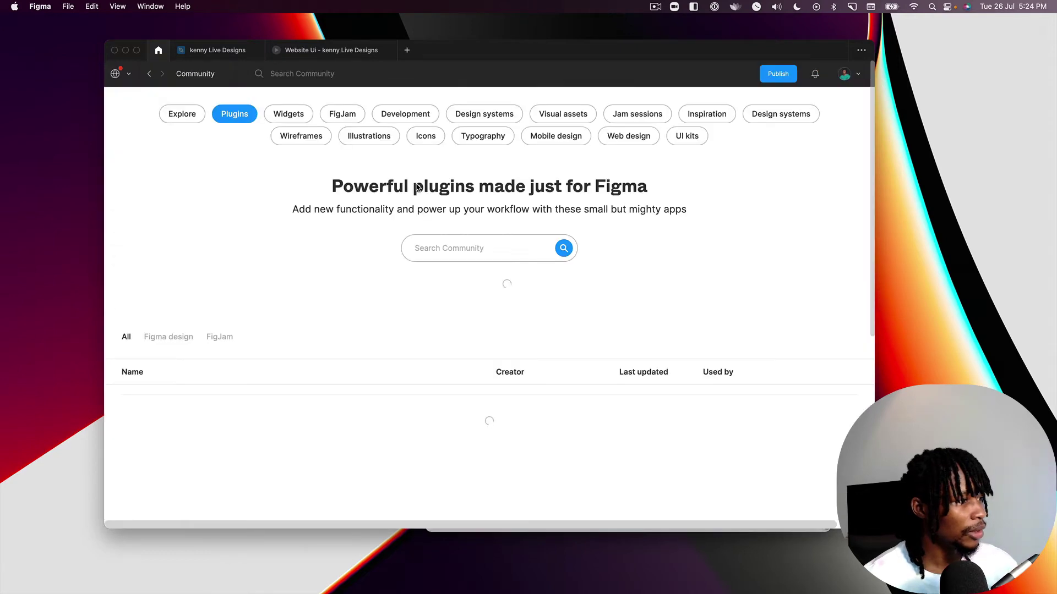
type("pl")
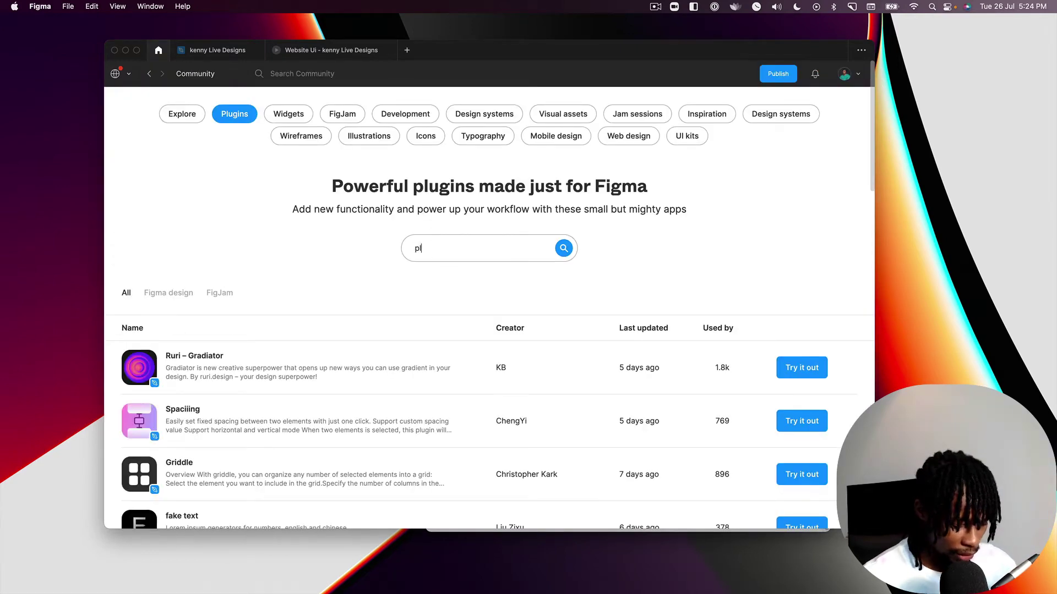
type("asmic")
key("Return")
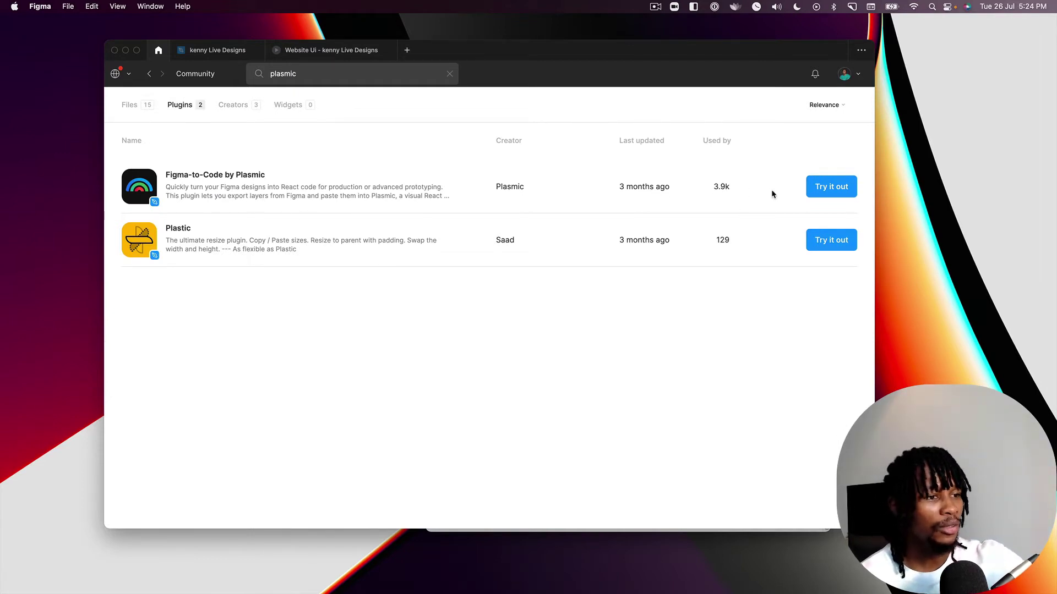
left_click(833, 194)
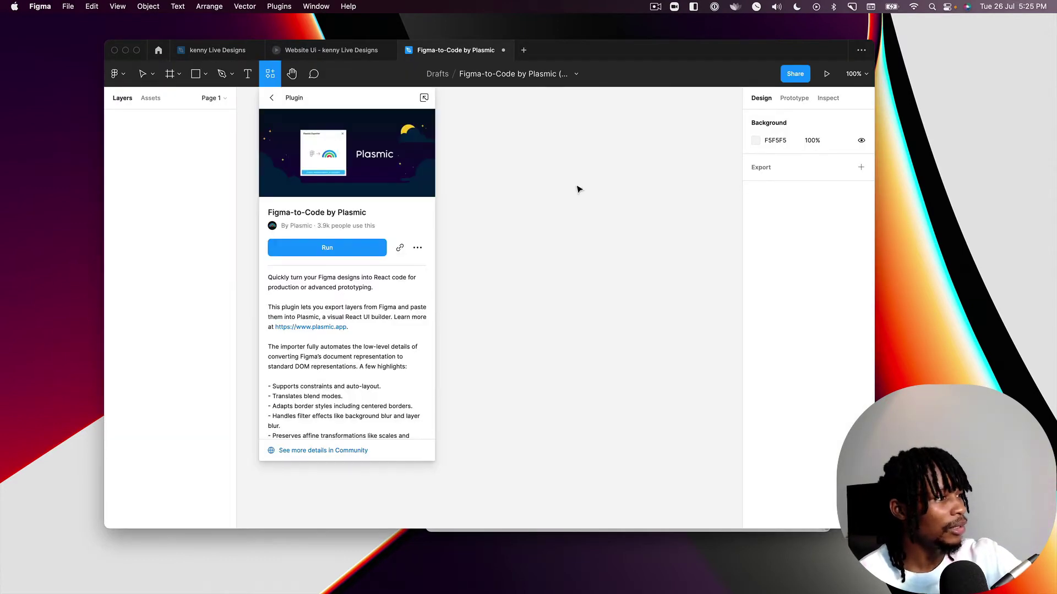
Select the kenny homepage frame in the kenny Live Designs file
left_click(348, 52)
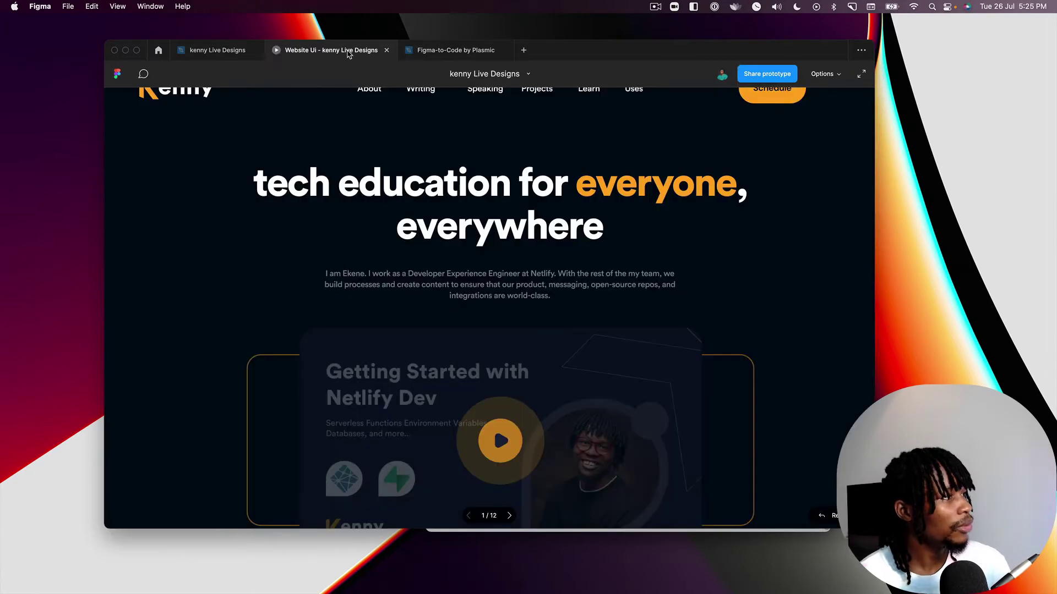
left_click(232, 53)
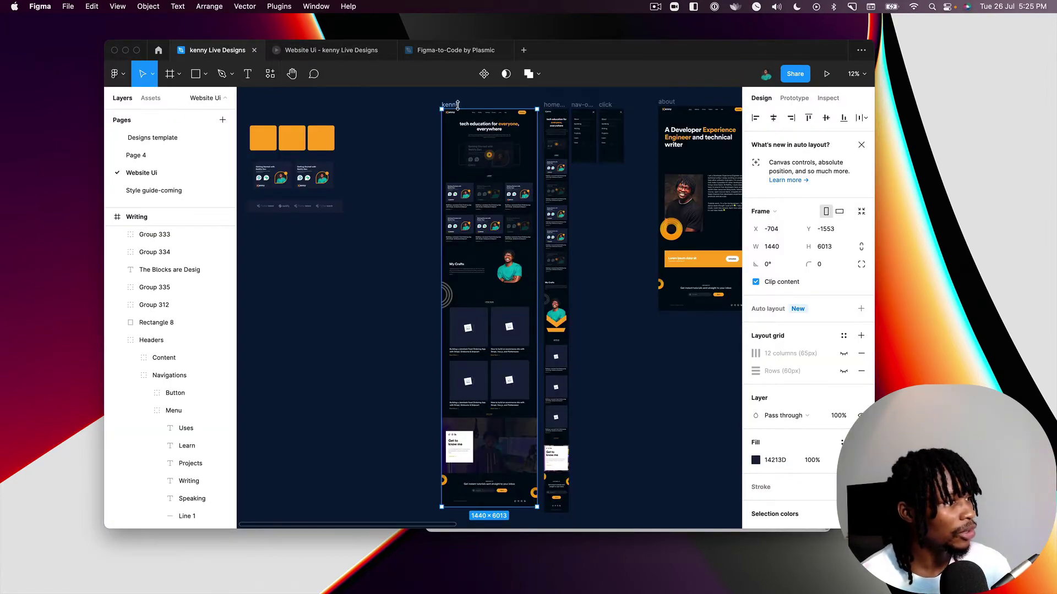
scroll(475, 152, "up", 3)
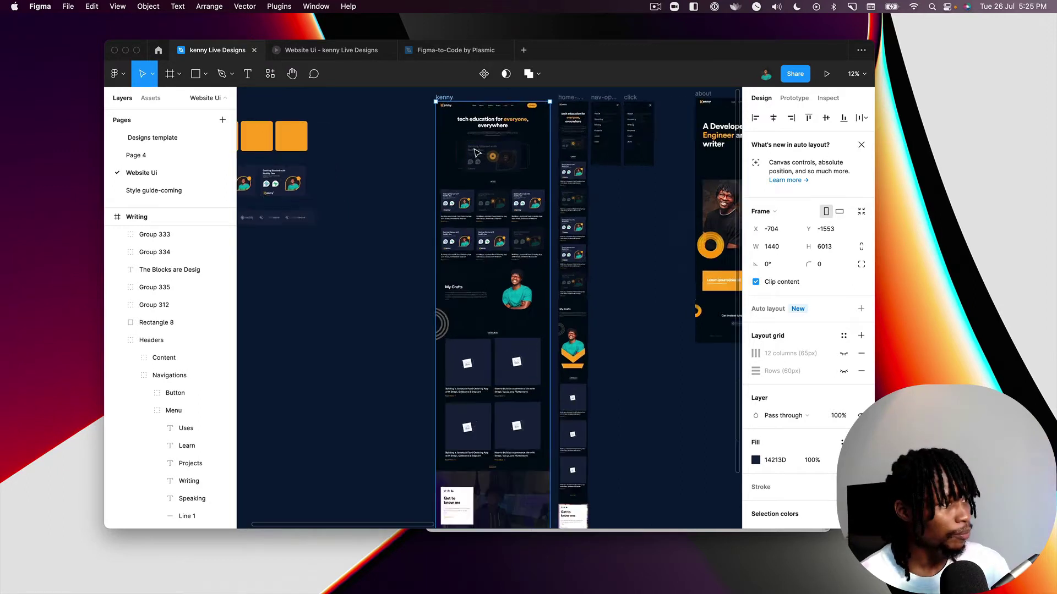
scroll(476, 153, "up", 2)
left_click(440, 122)
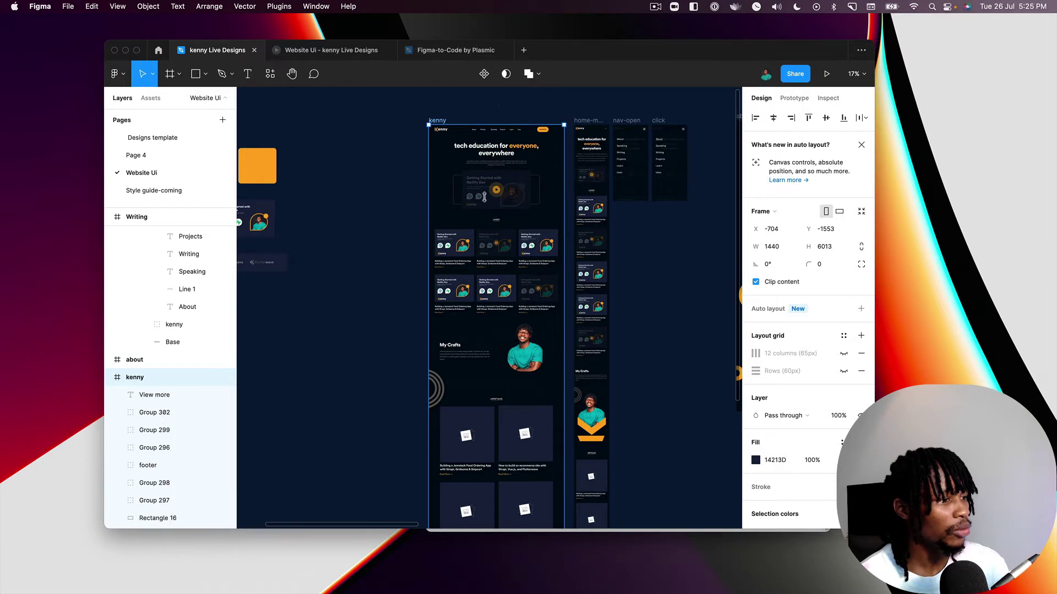
Run Figma-to-Code by Plasmic and export the selected kenny frame's layers to the clipboard
scroll(481, 310, "up", 3)
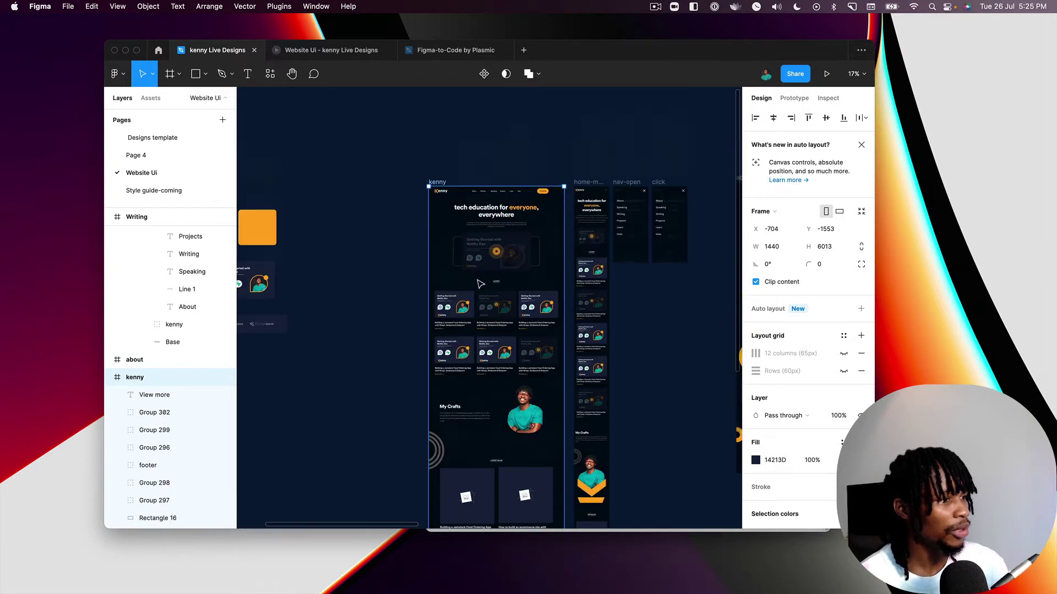
left_click(271, 75)
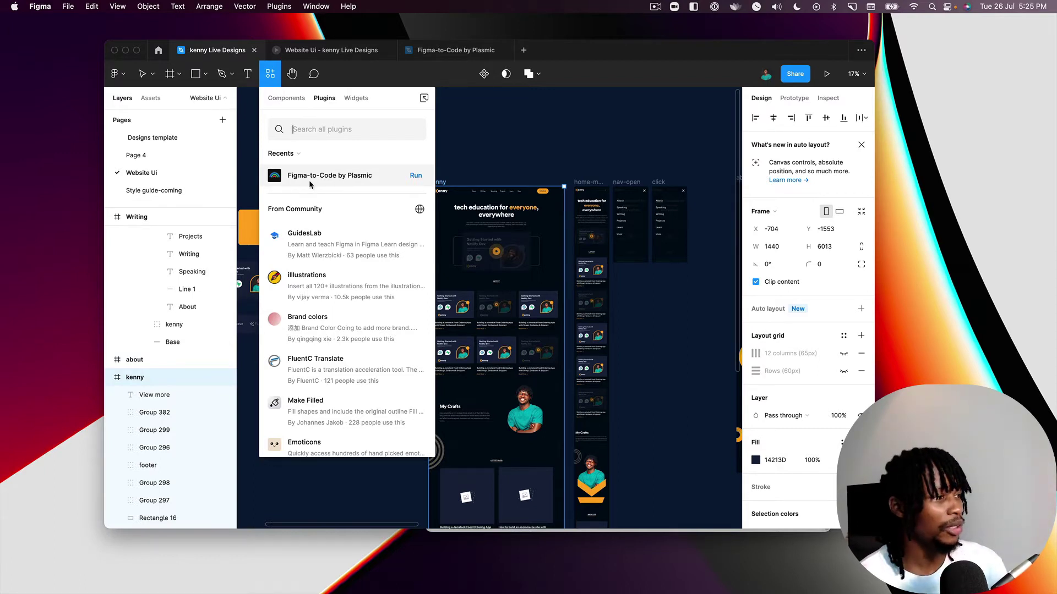
left_click(322, 176)
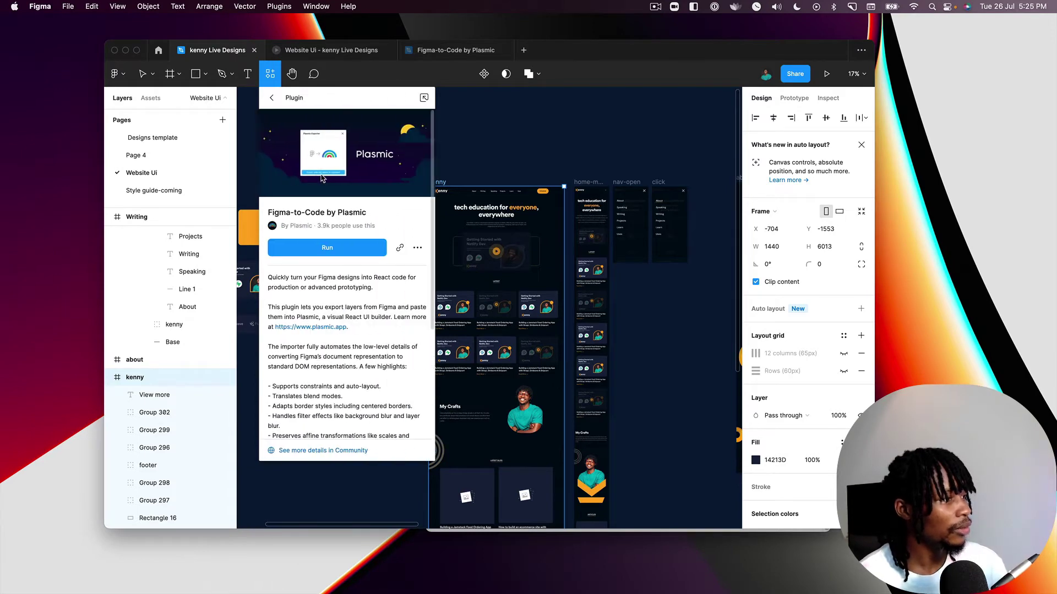
left_click(337, 248)
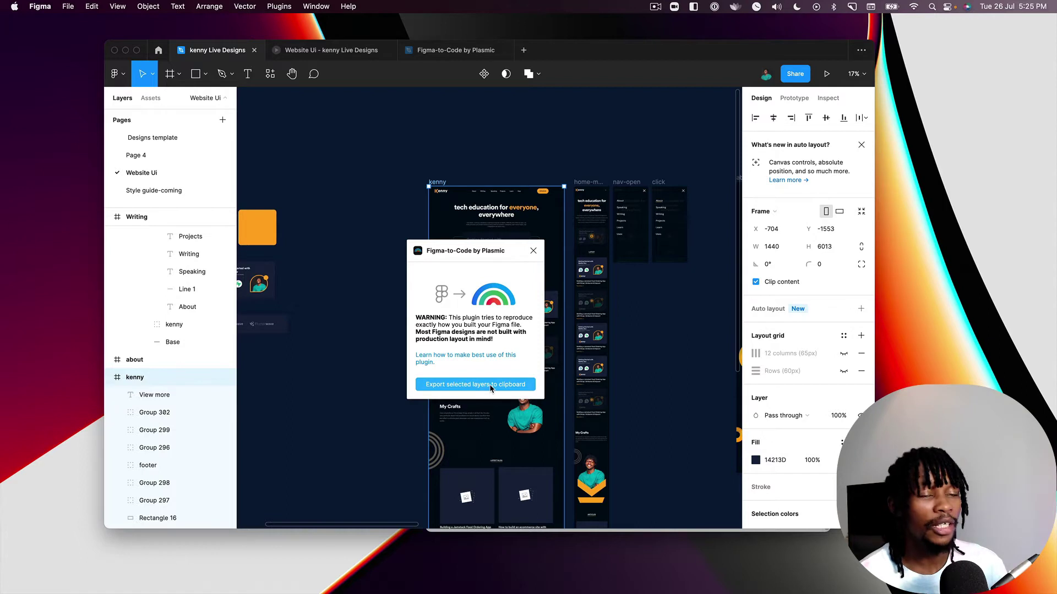
left_click(491, 387)
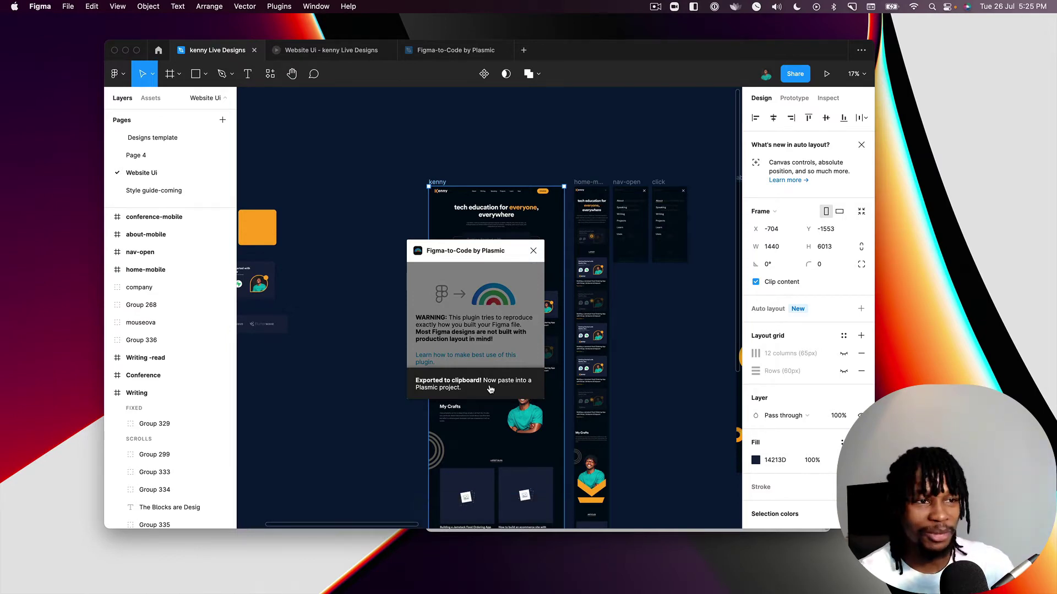
Load plasmic.app in a new Chrome tab
key("super+Tab")
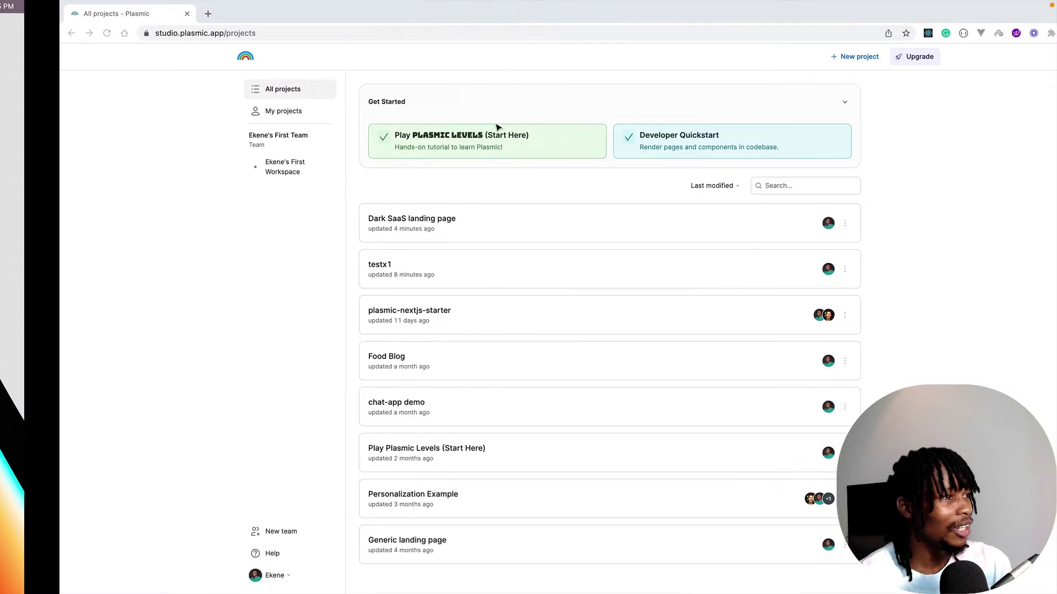
left_click(186, 231)
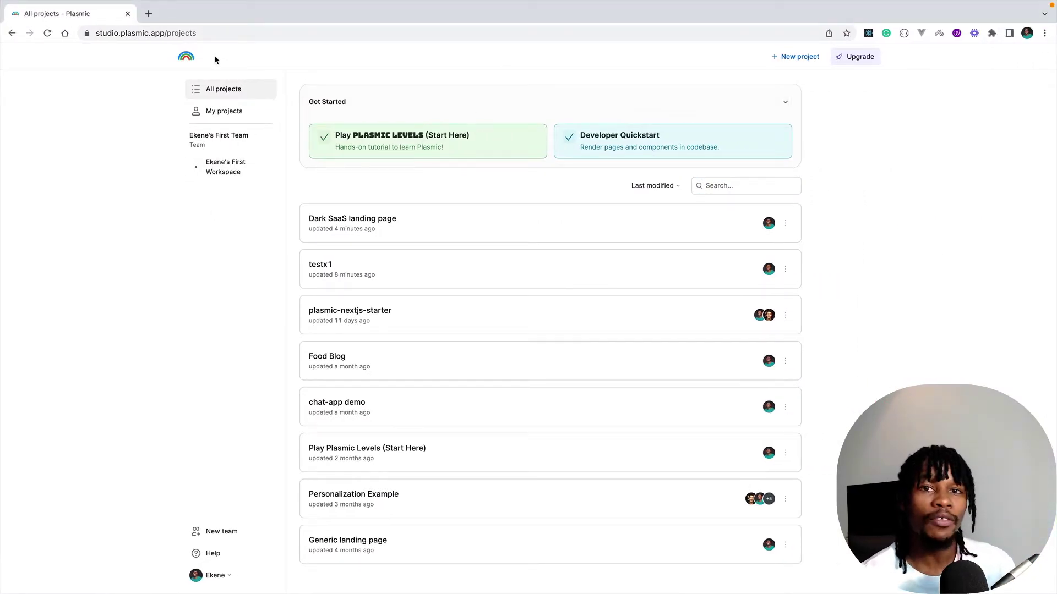
left_click(149, 16)
type("plasmi")
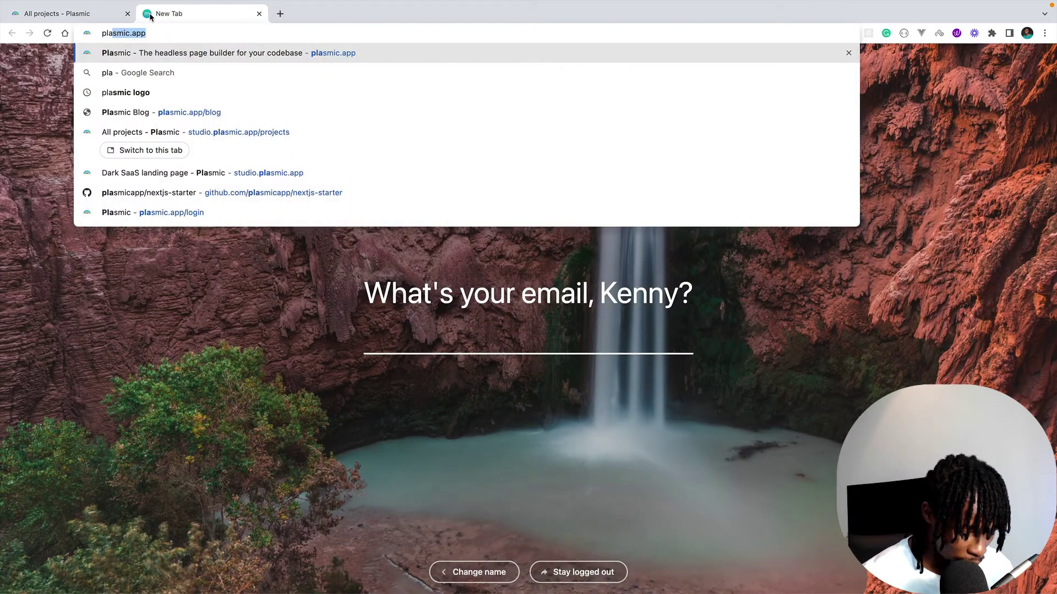
type("c.app")
key("Return")
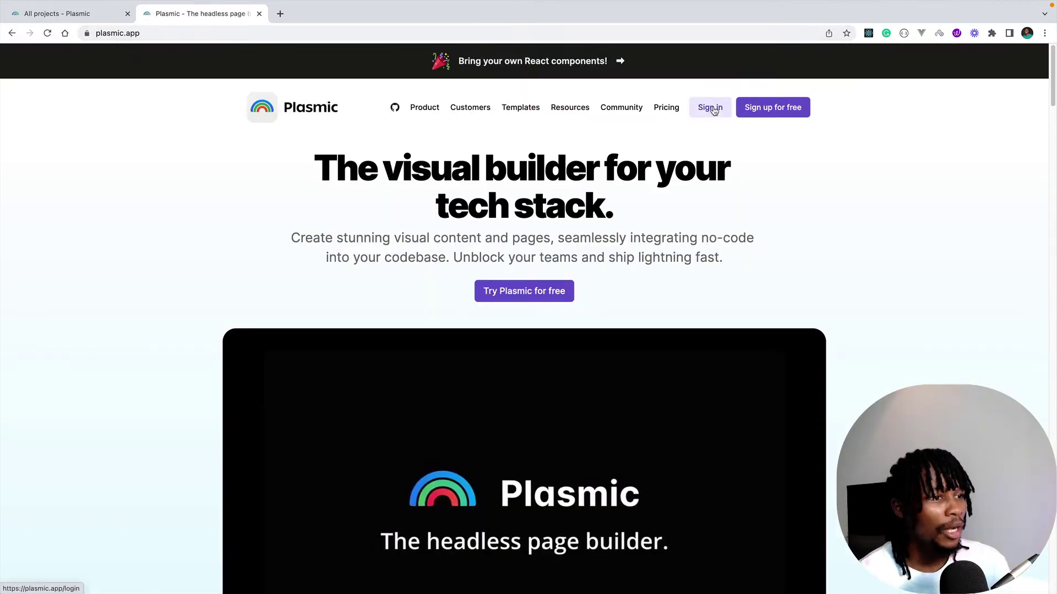
Create a new blank project from the Plasmic projects page
left_click(767, 108)
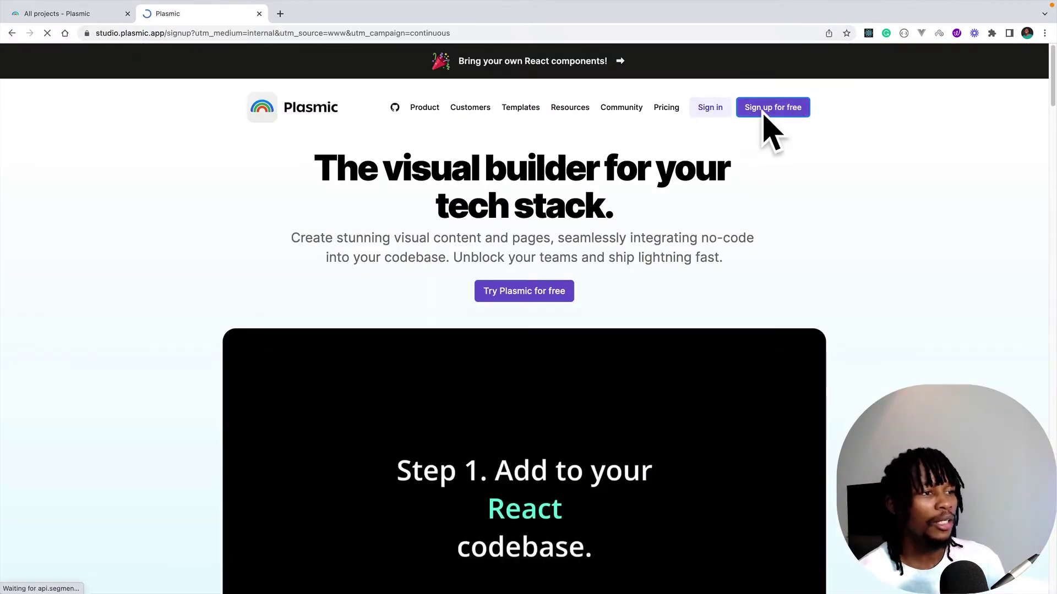
left_click(259, 13)
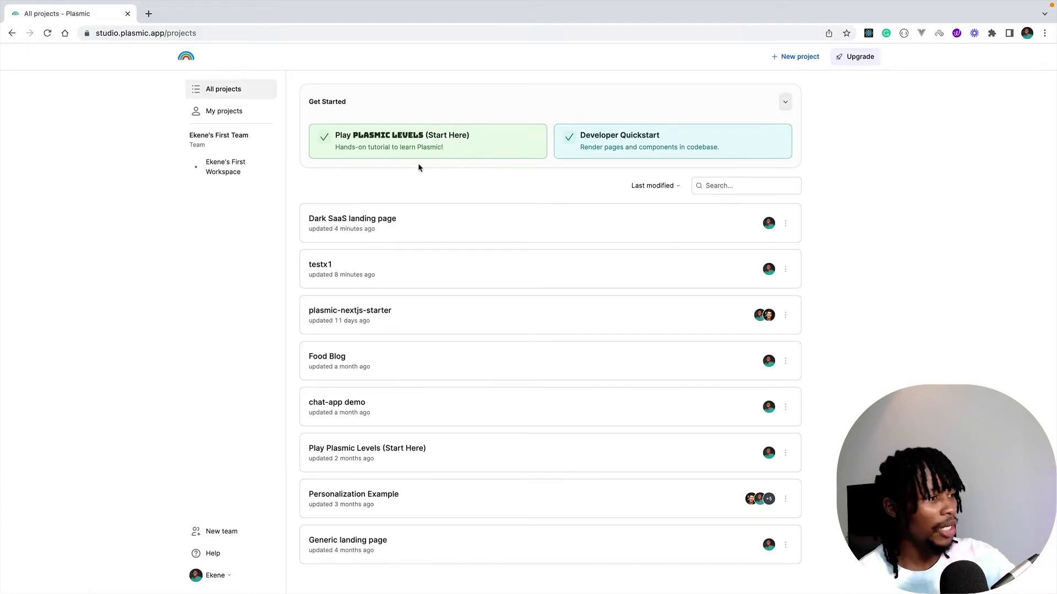
left_click(797, 57)
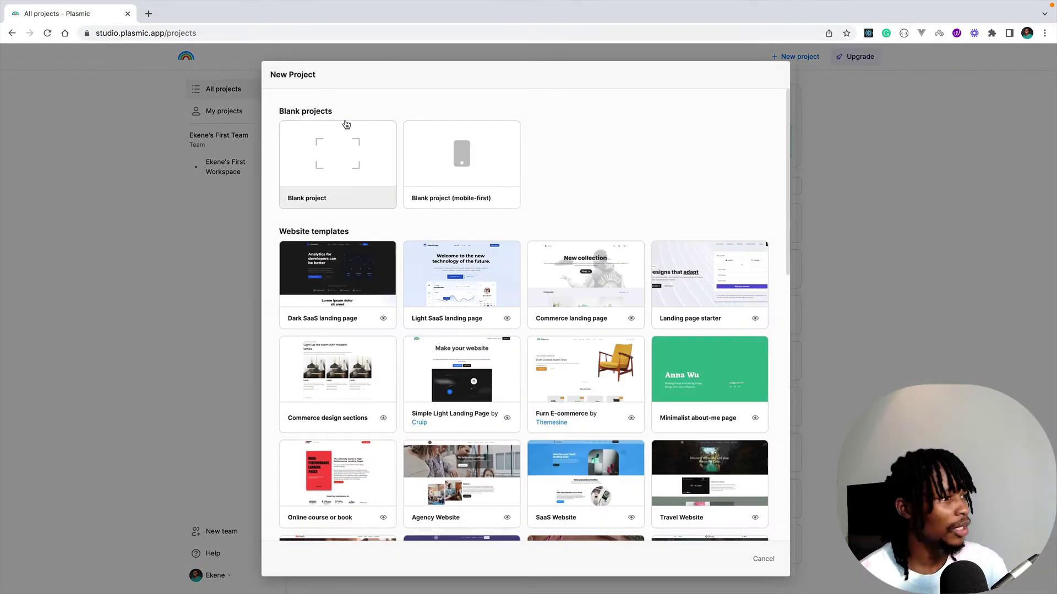
left_click(350, 166)
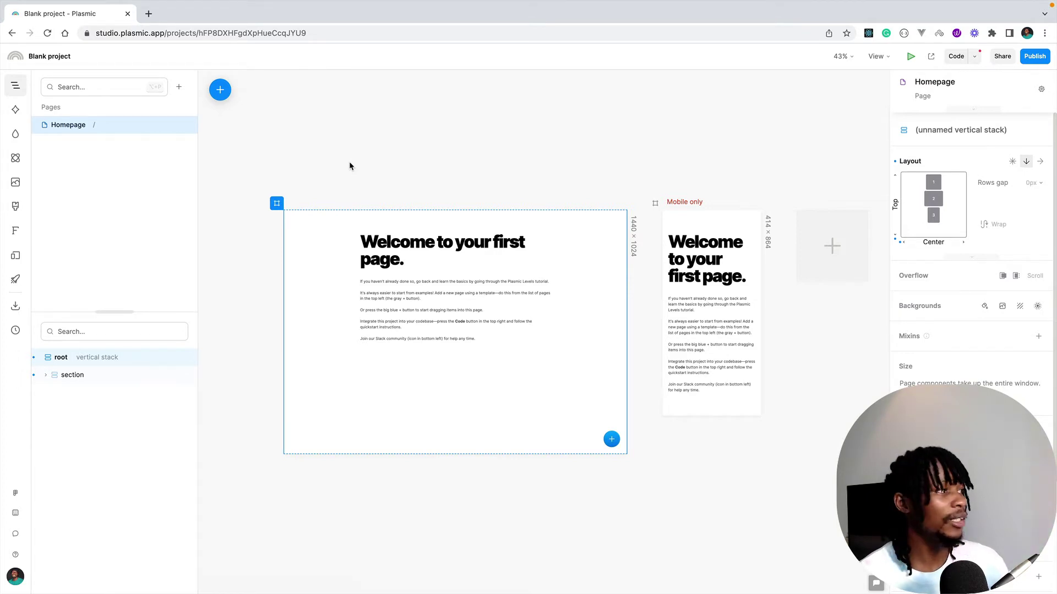
Rename the Plasmic project to 'website-ui-test'
double_click(53, 54)
type("w")
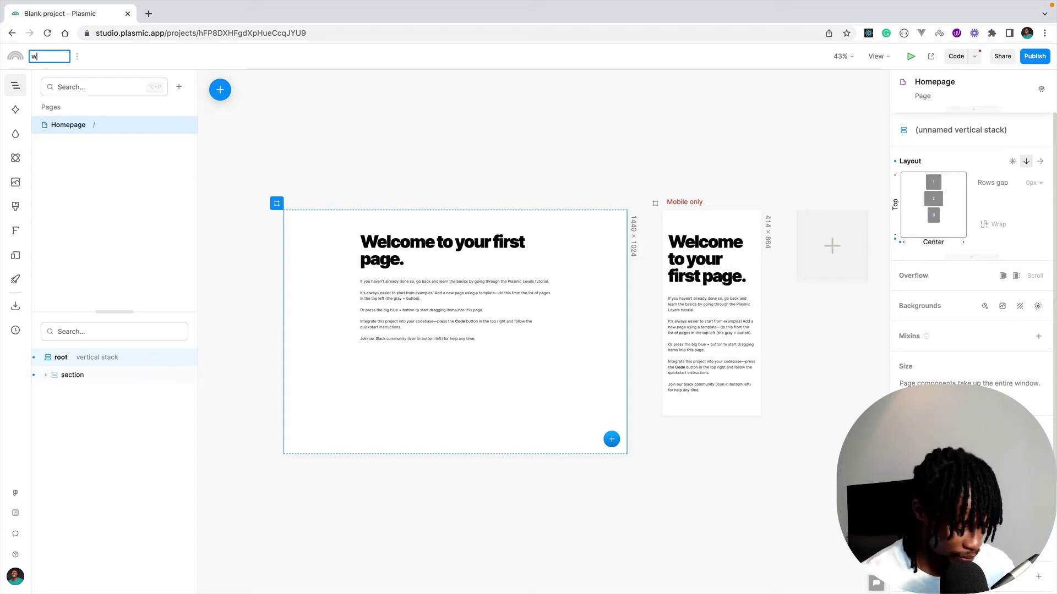
type("ebsite")
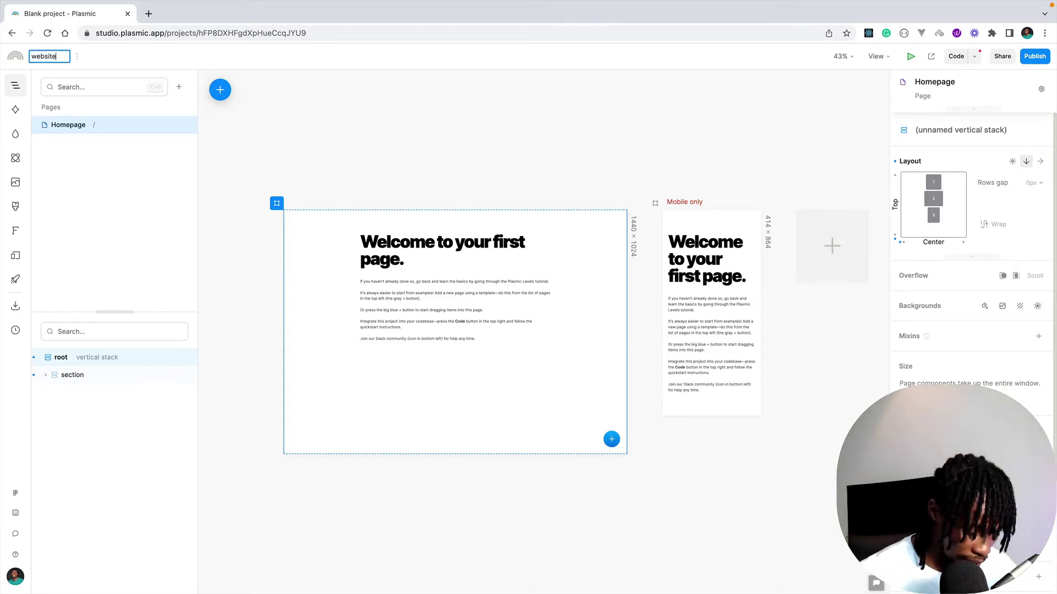
type("-ui-")
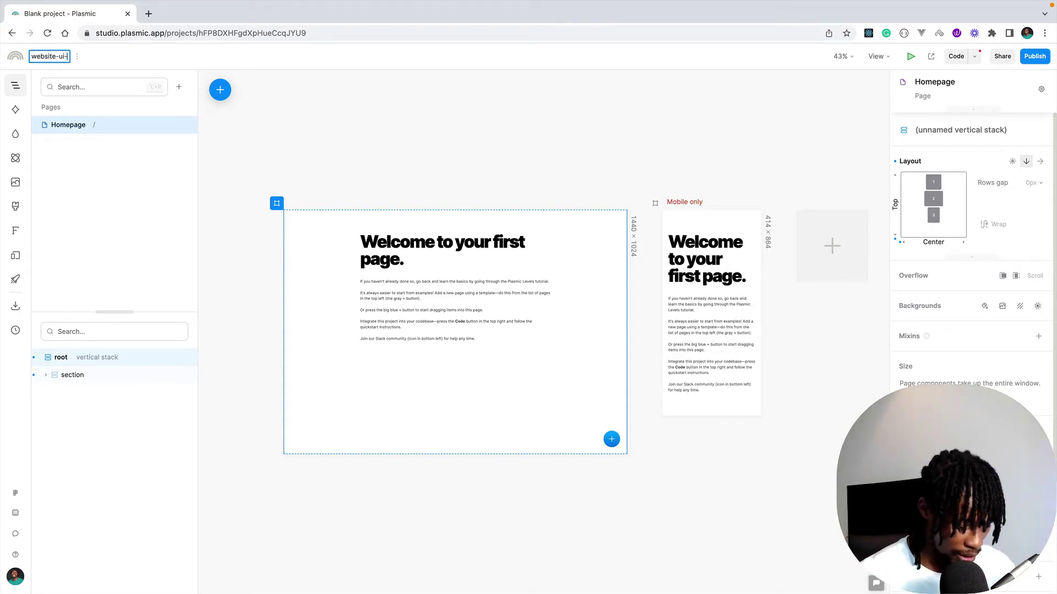
type("test")
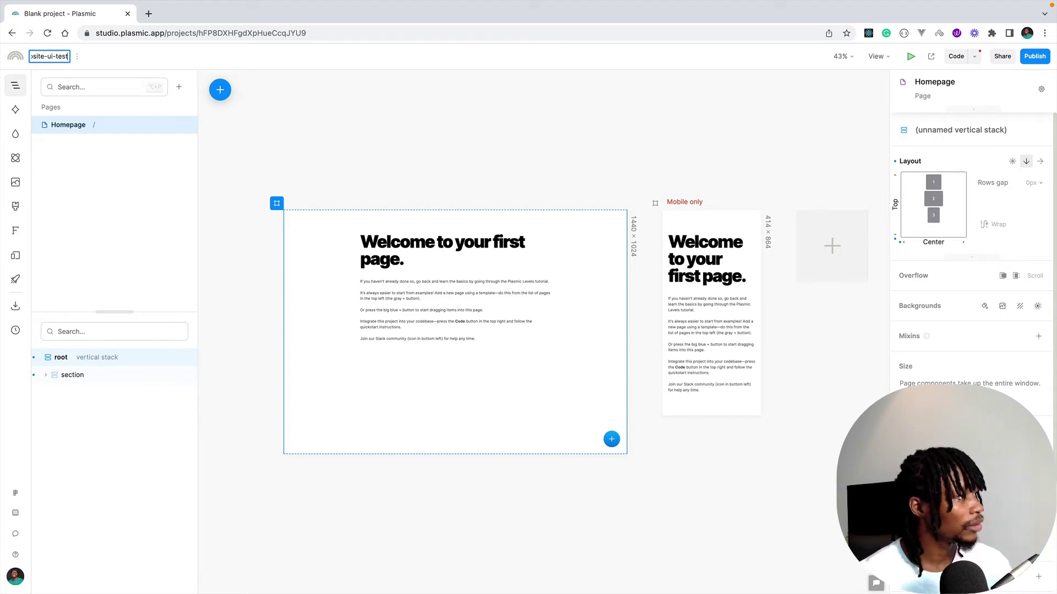
key("Return")
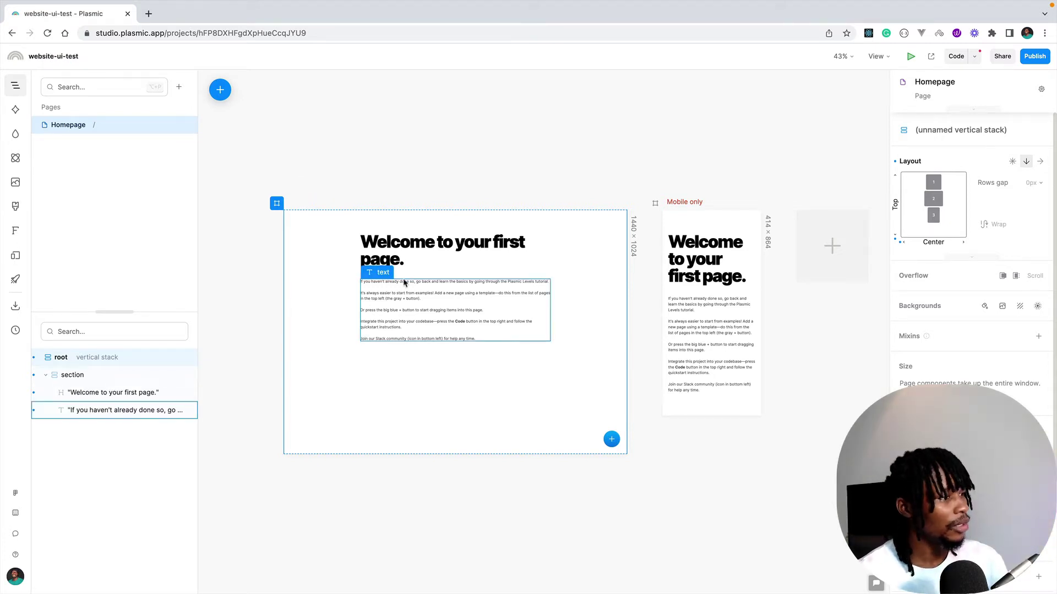
Delete the welcome paragraph, heading, section and the mobile-only artboard from the Homepage
left_click(405, 282)
key("Delete")
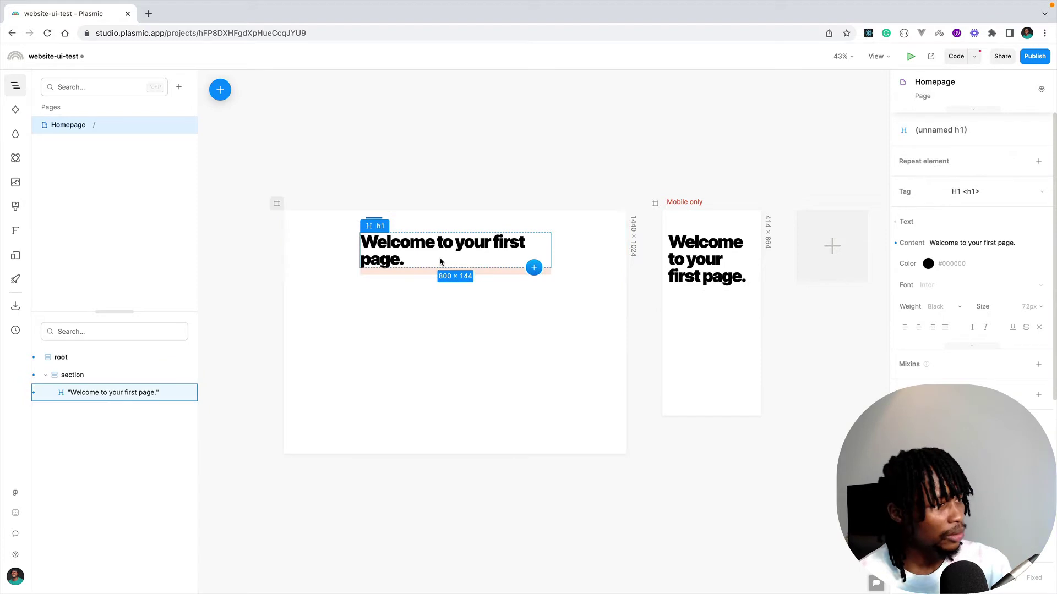
key("Delete")
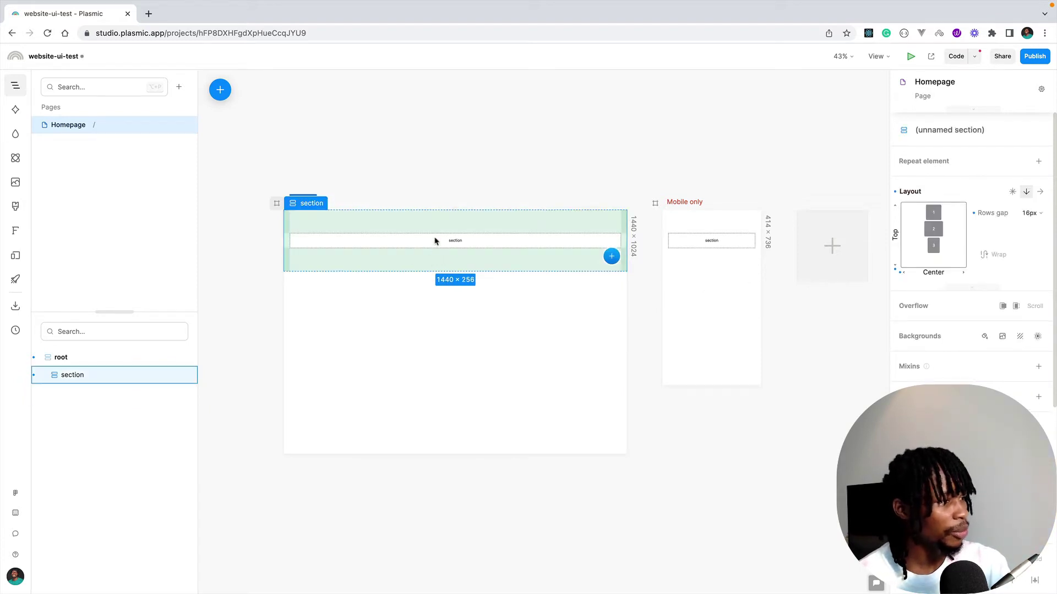
key("Delete")
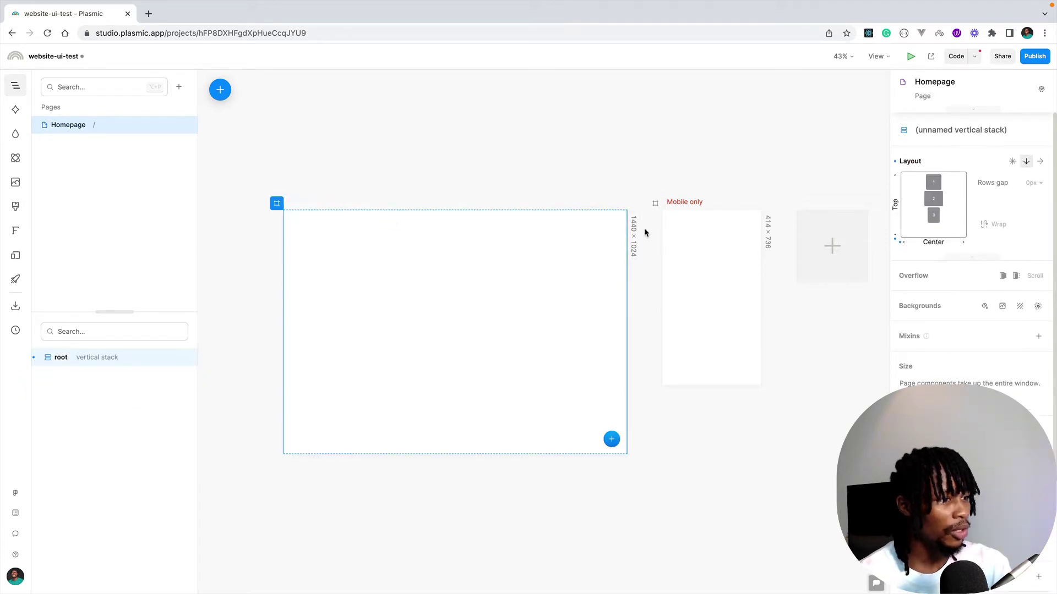
left_click(691, 232)
key("Delete")
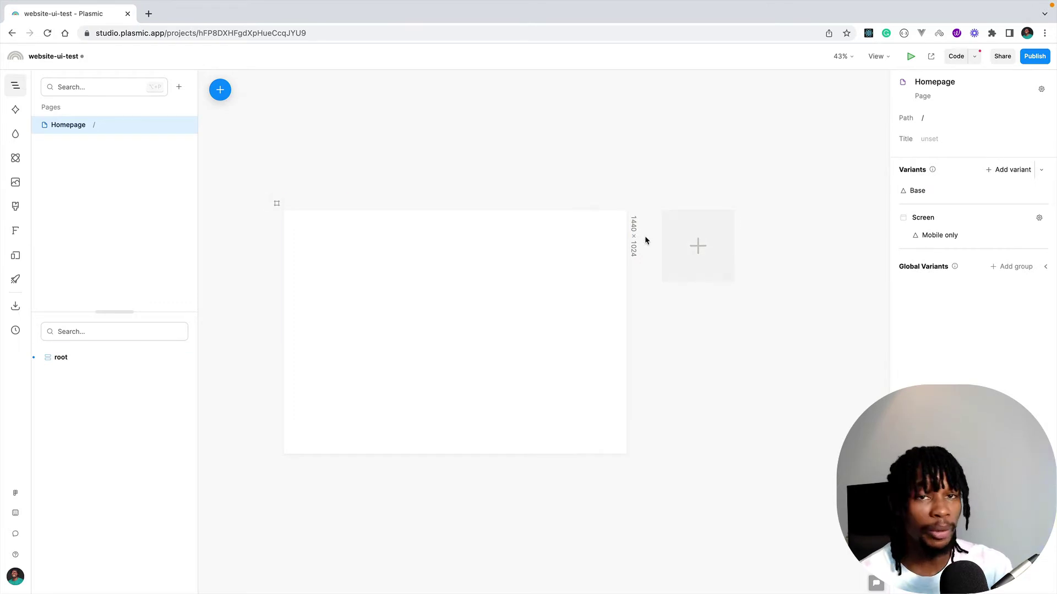
Paste the exported kenny design into the Homepage root, review the page, and return to Figma
left_click(496, 267)
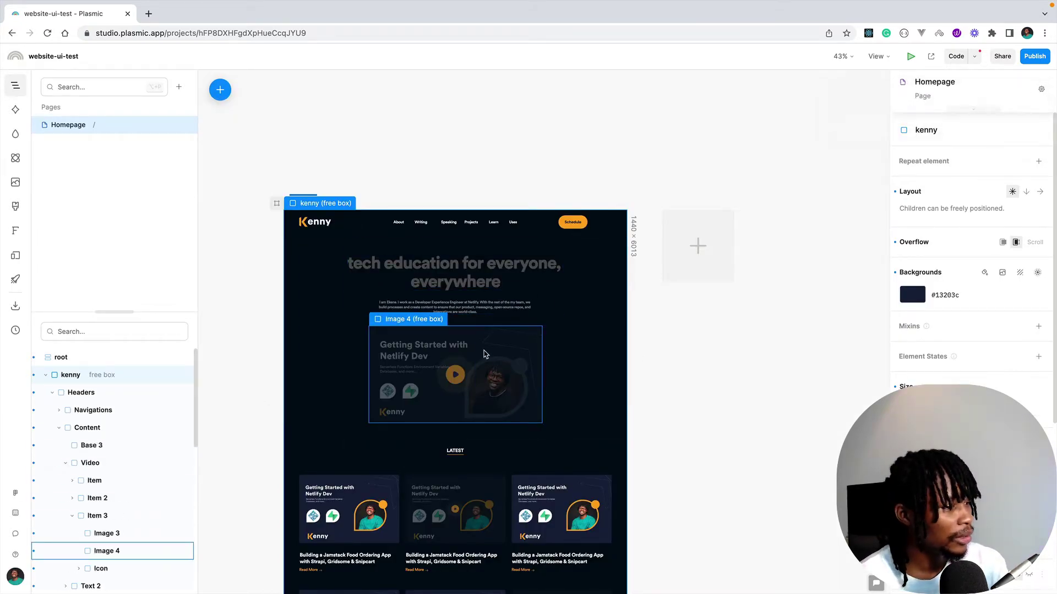
scroll(355, 380, "down", 10)
scroll(502, 395, "down", 11)
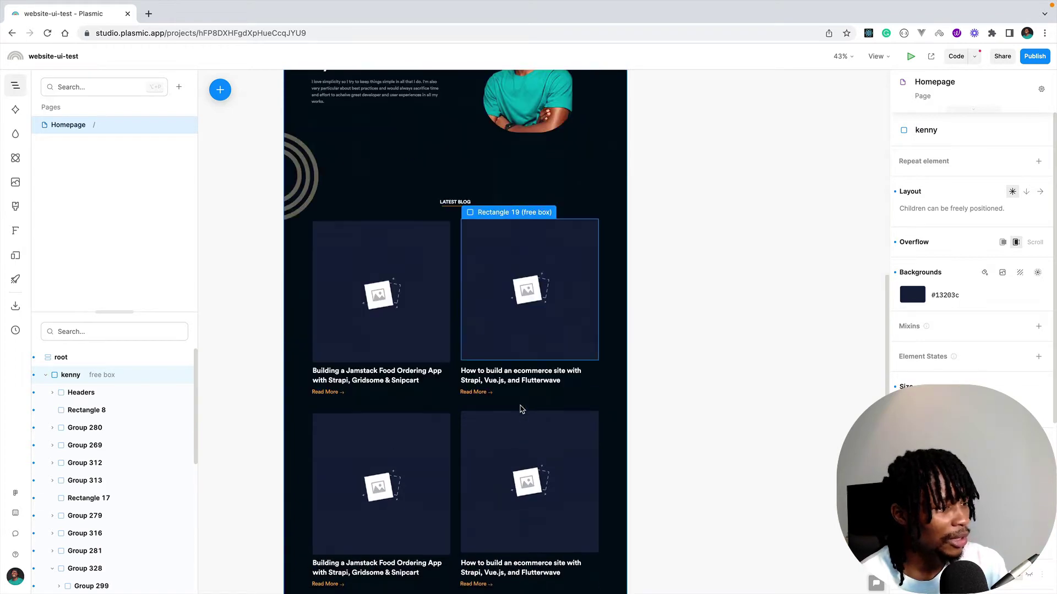
scroll(518, 385, "up", 19)
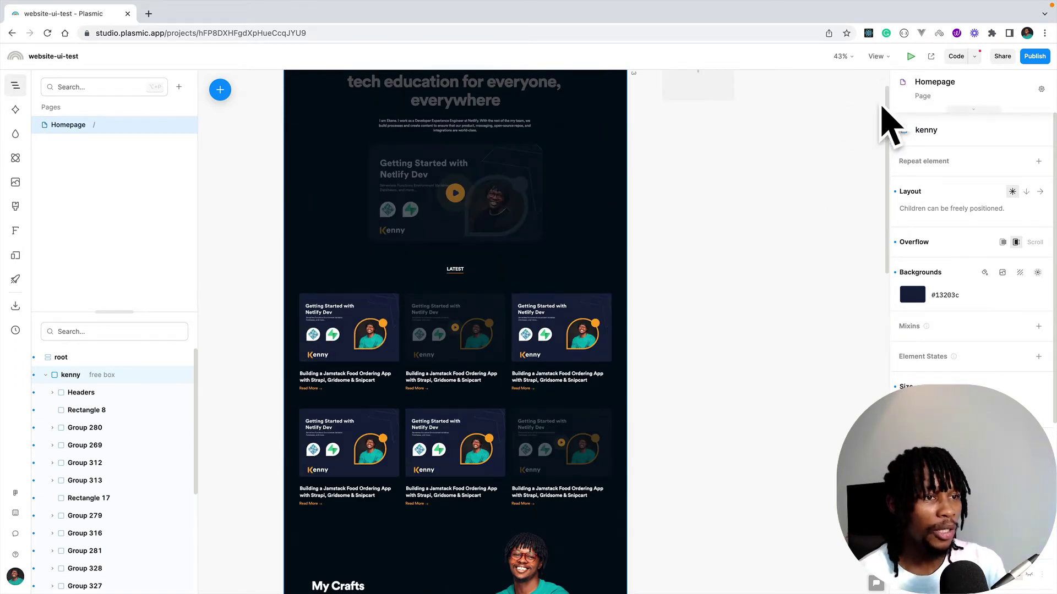
scroll(511, 206, "up", 3)
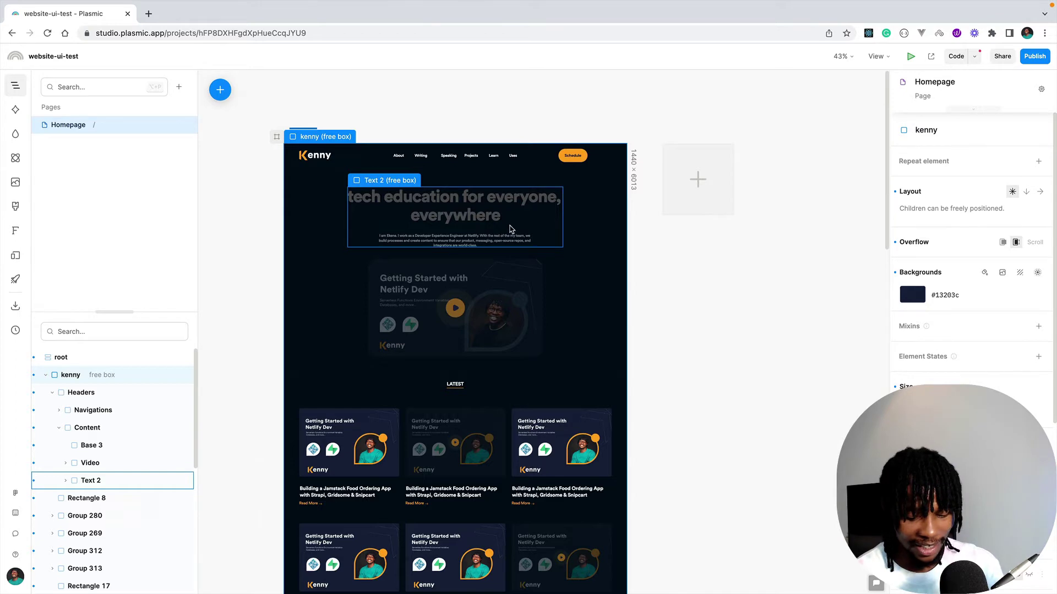
key("super+Tab")
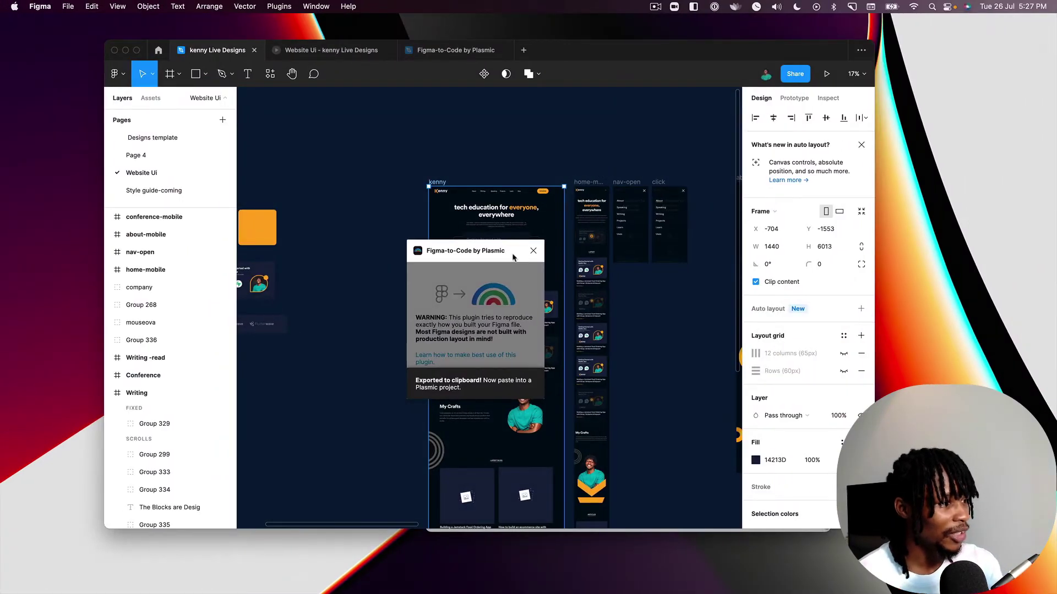
Dismiss the finished export notice and select the Writing frame
left_click(532, 250)
scroll(539, 254, "right", 1)
scroll(538, 253, "right", 10)
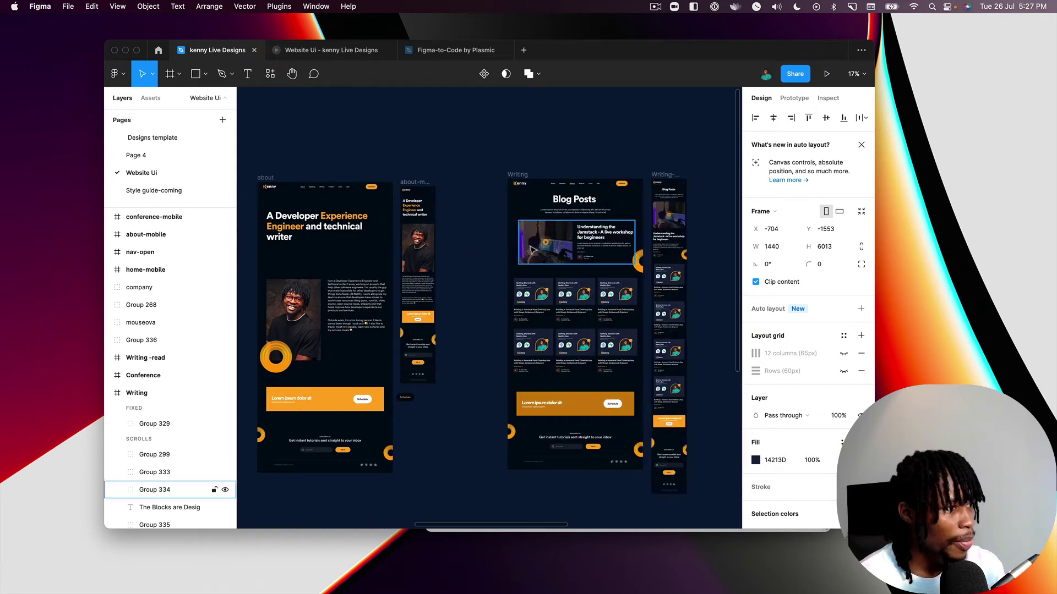
left_click(517, 176)
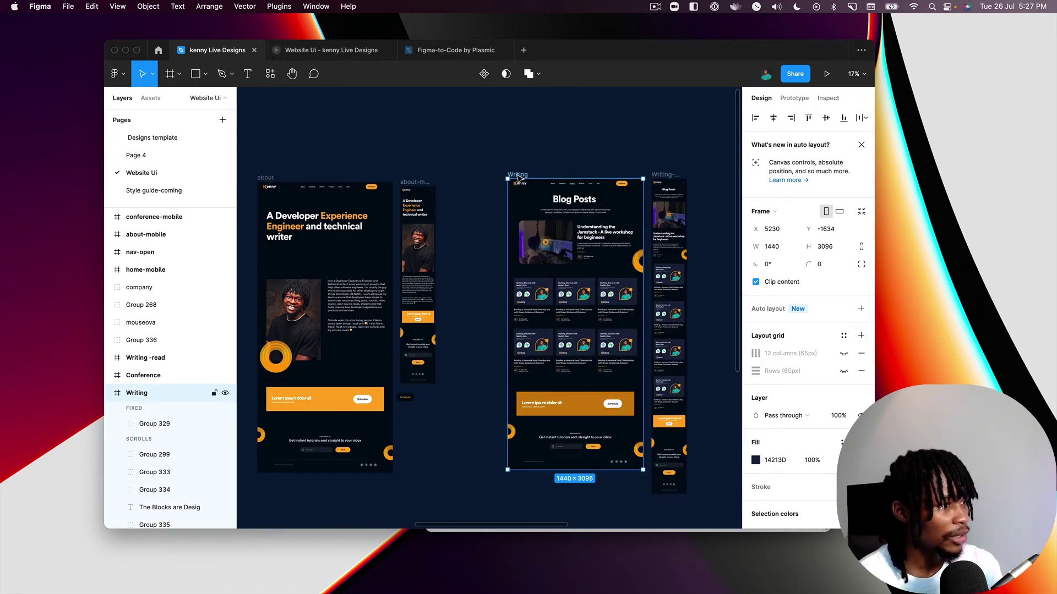
Run Figma-to-Code by Plasmic and export the Writing frame's layers to the clipboard
left_click(272, 75)
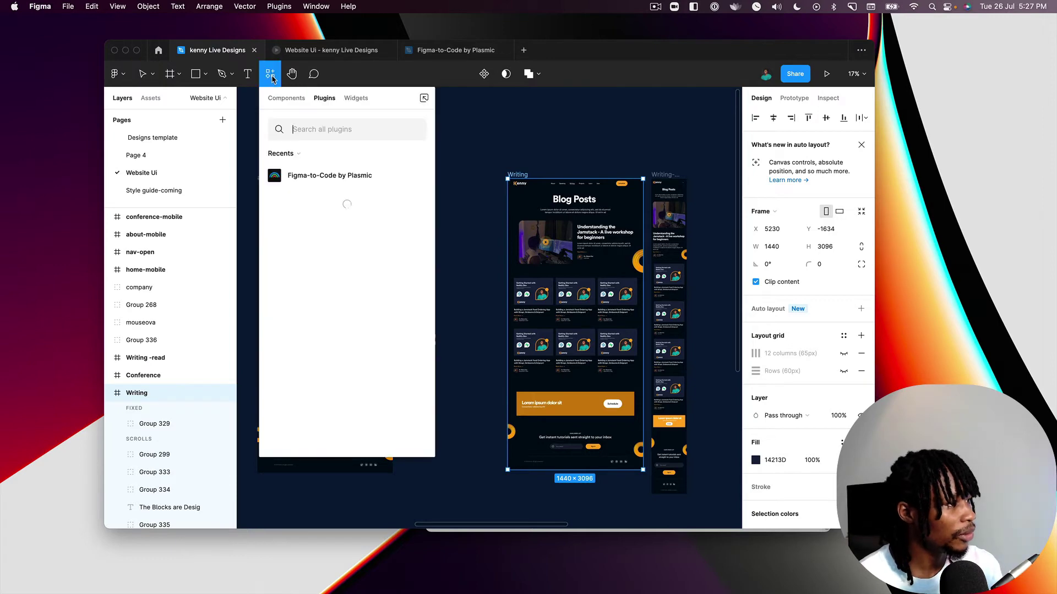
left_click(317, 175)
left_click(337, 245)
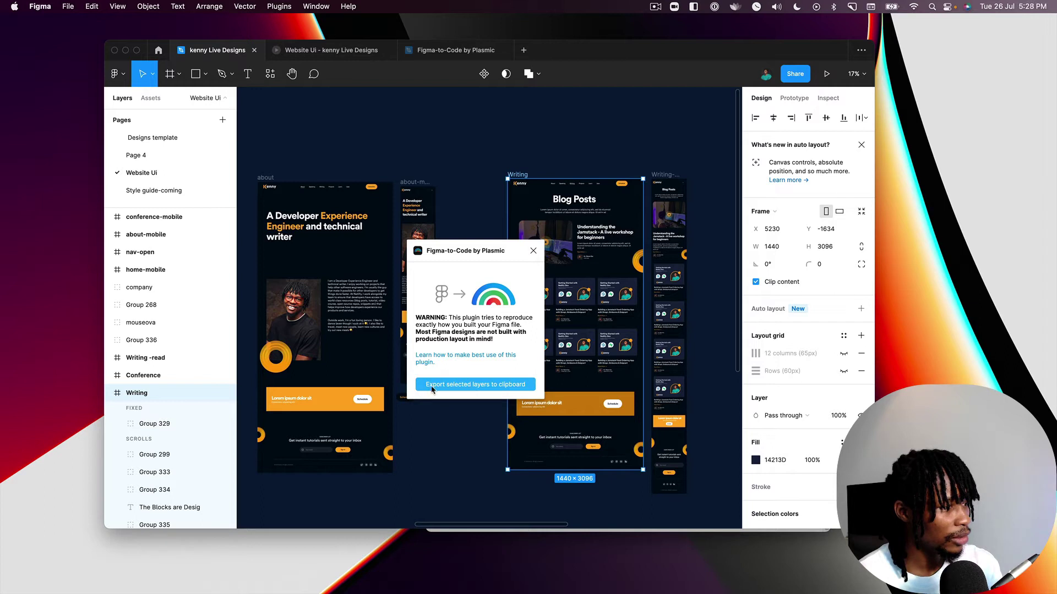
left_click(482, 385)
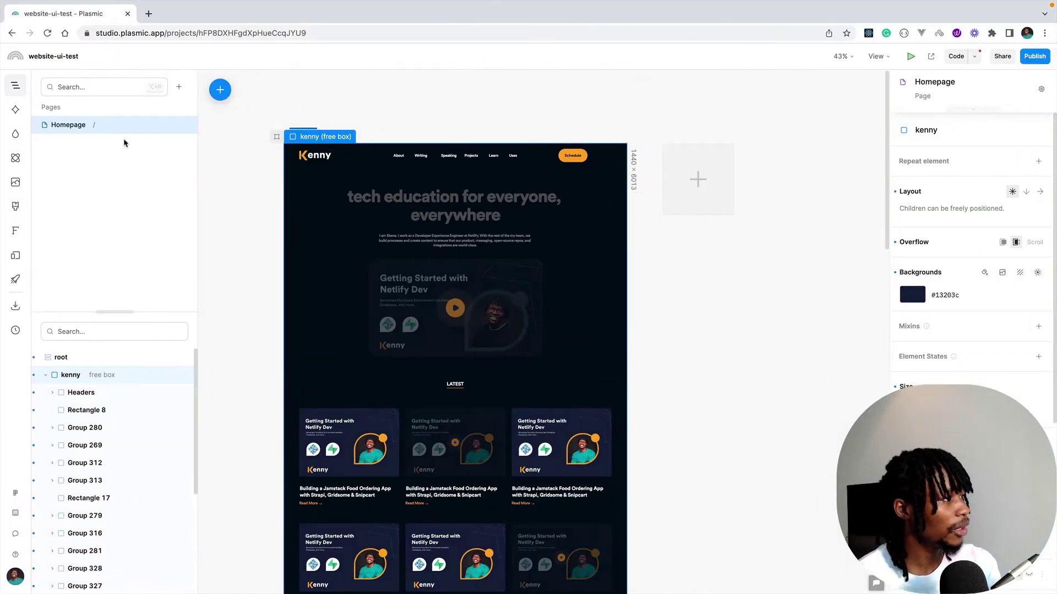
Add a new page to the project named 'writing'
left_click(270, 87)
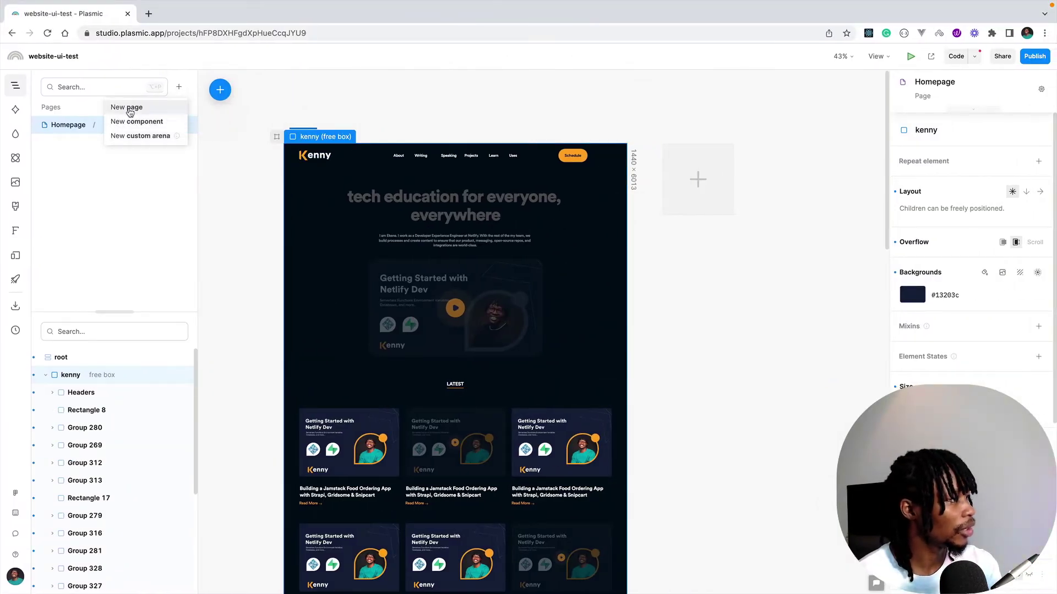
left_click(134, 107)
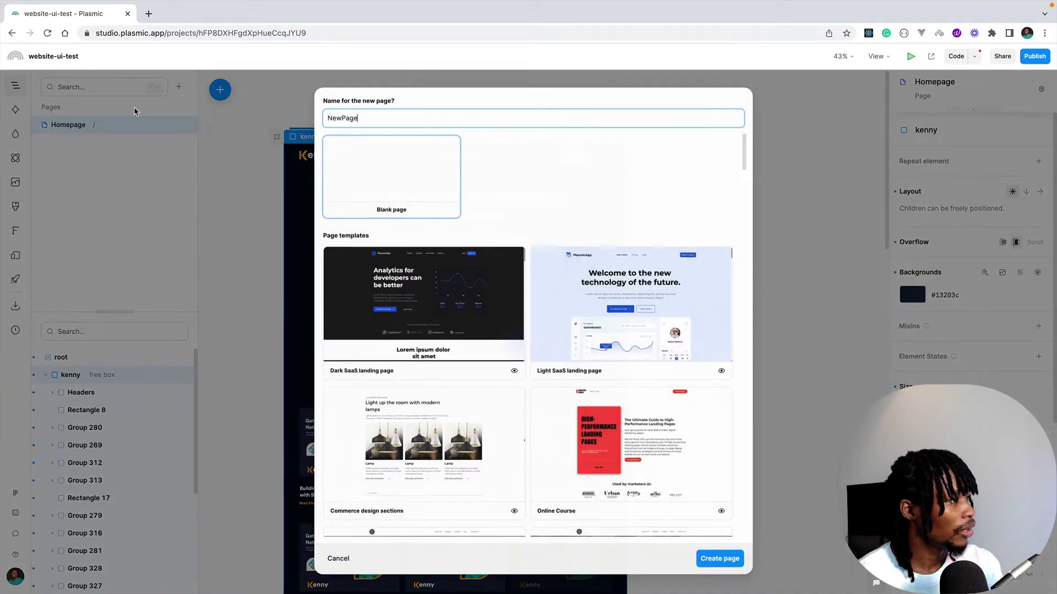
double_click(351, 118)
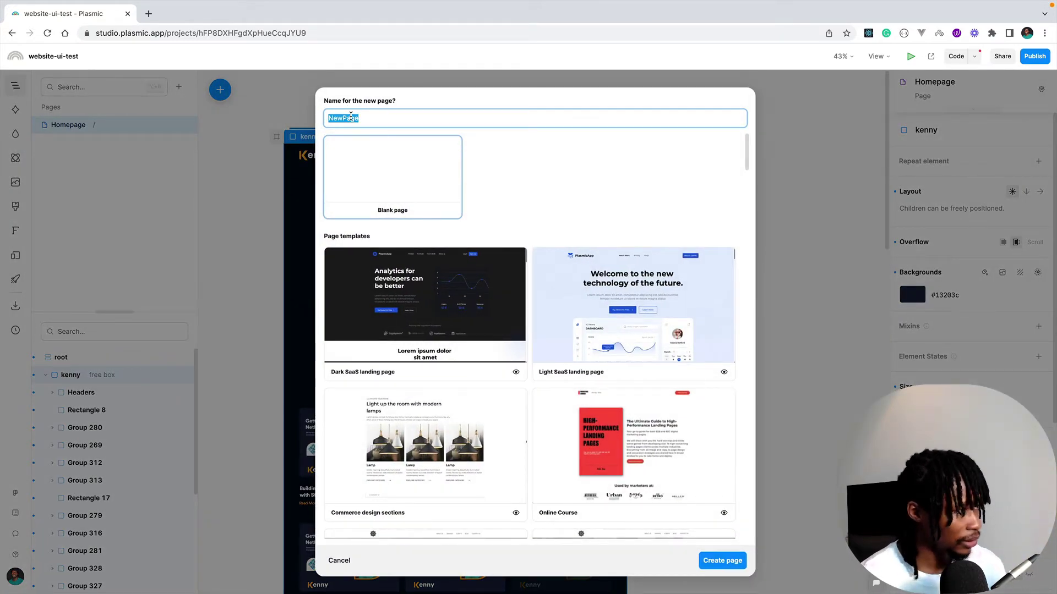
type("writing")
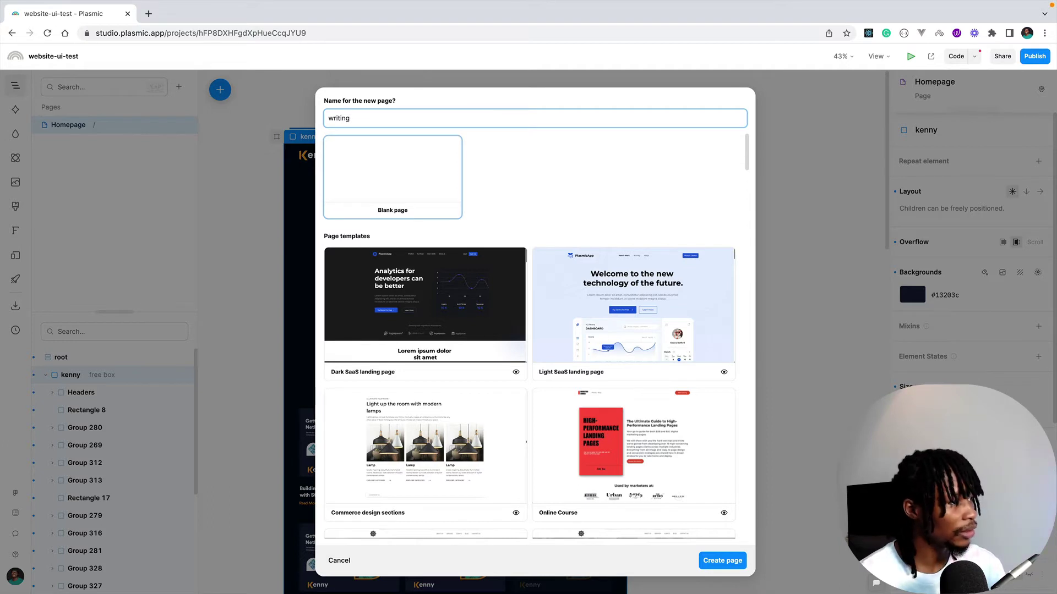
key("Return")
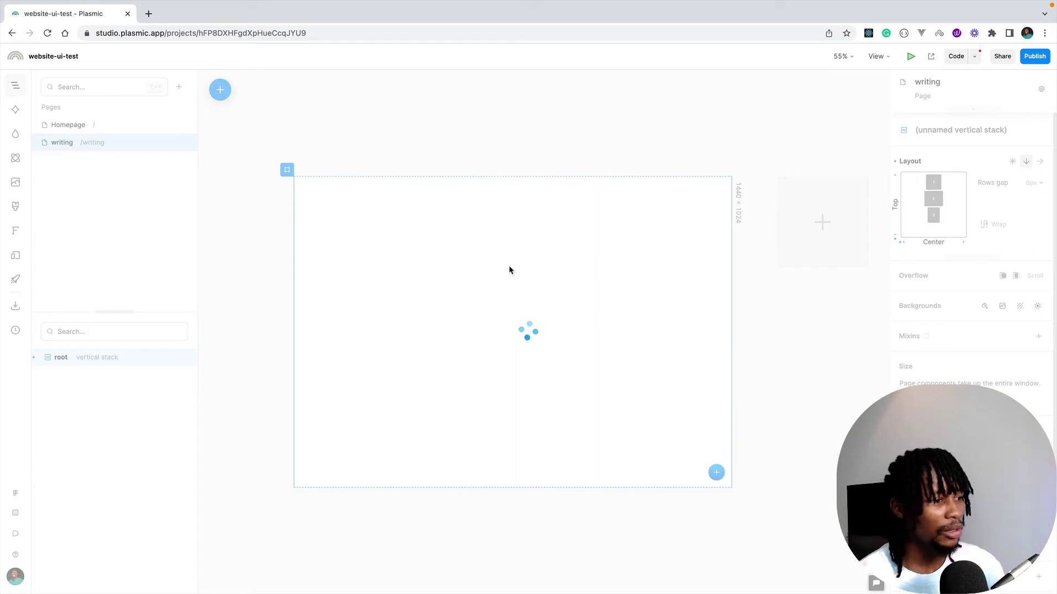
Convert the writing page's kenny logo container into a link to Homepage, then open Homepage
scroll(587, 309, "down", 5)
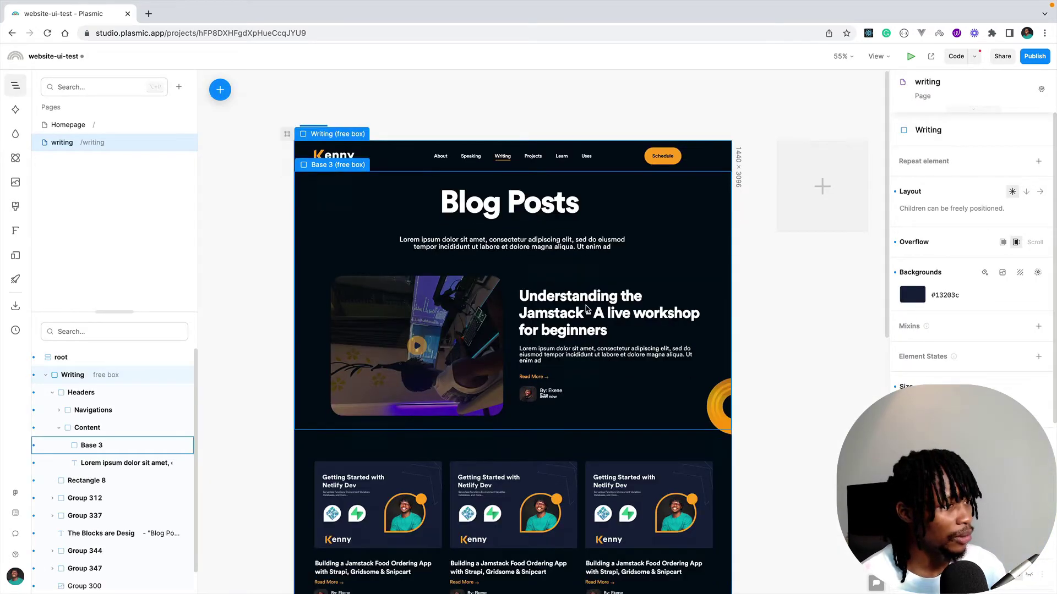
scroll(571, 311, "up", 5)
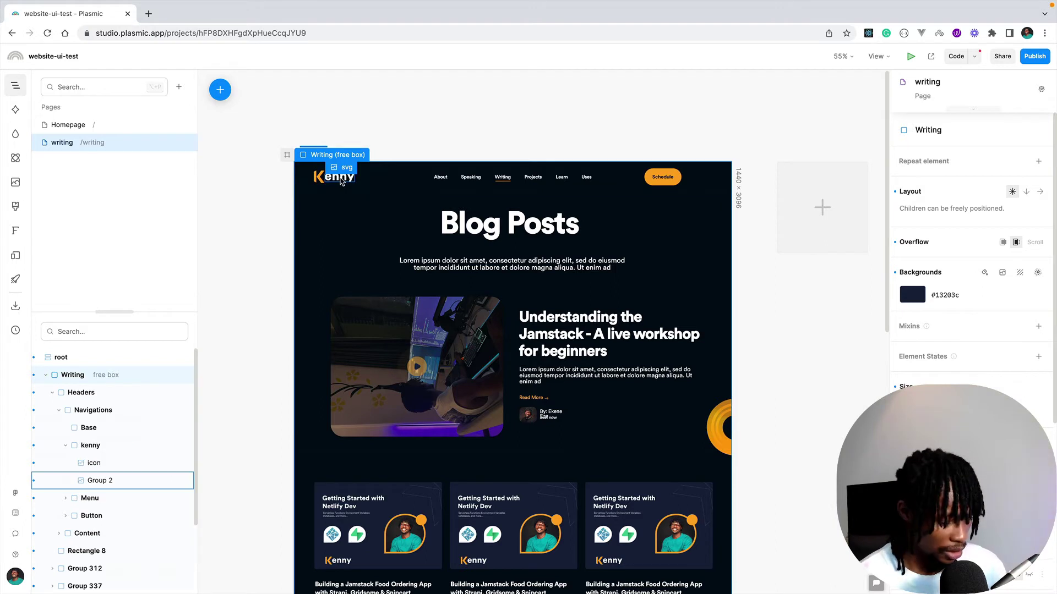
left_click(342, 181)
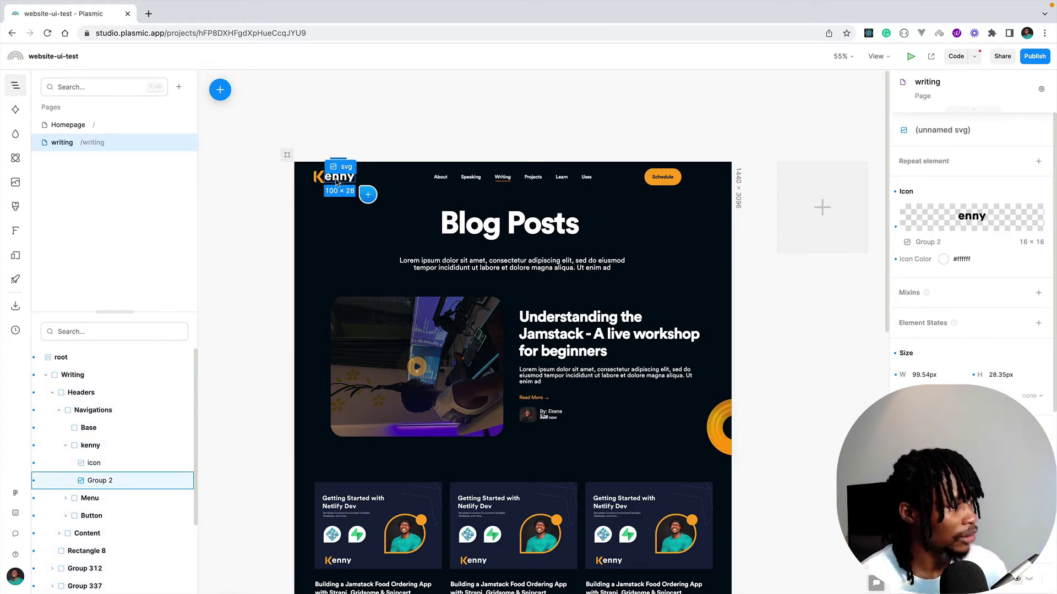
left_click(108, 447)
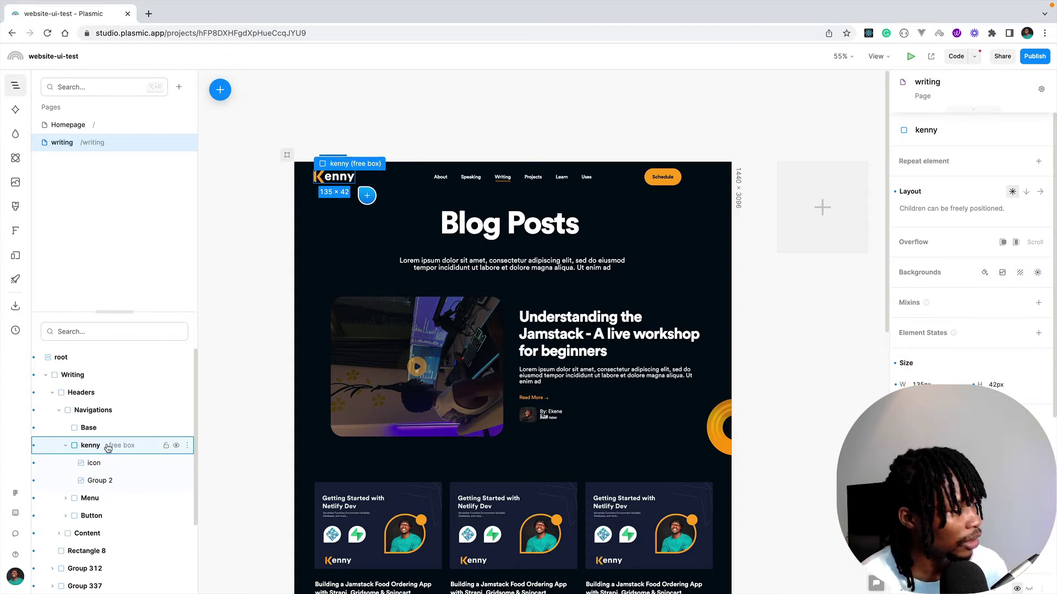
right_click(108, 447)
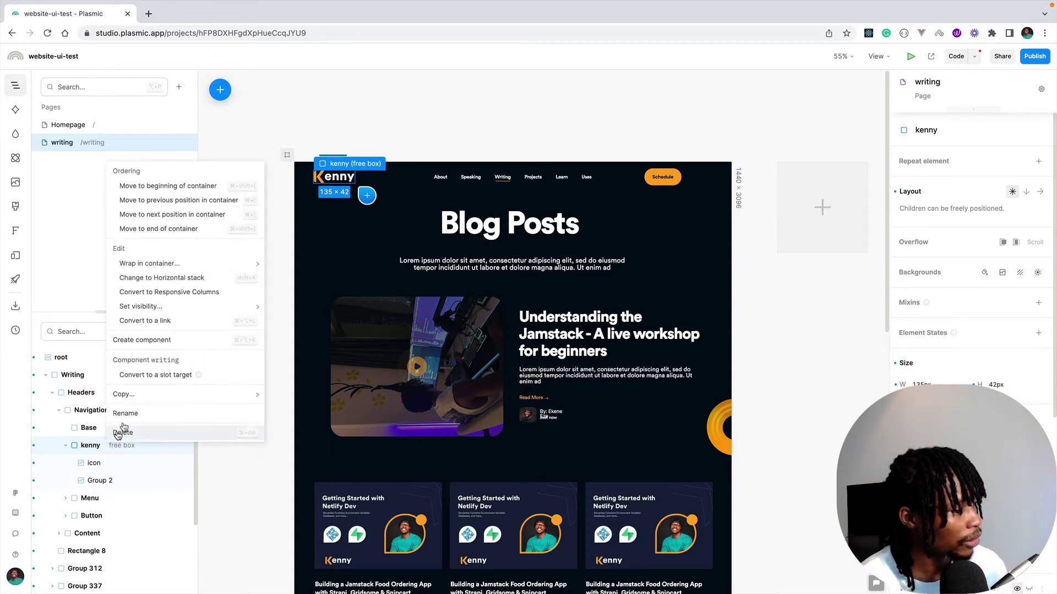
left_click(169, 321)
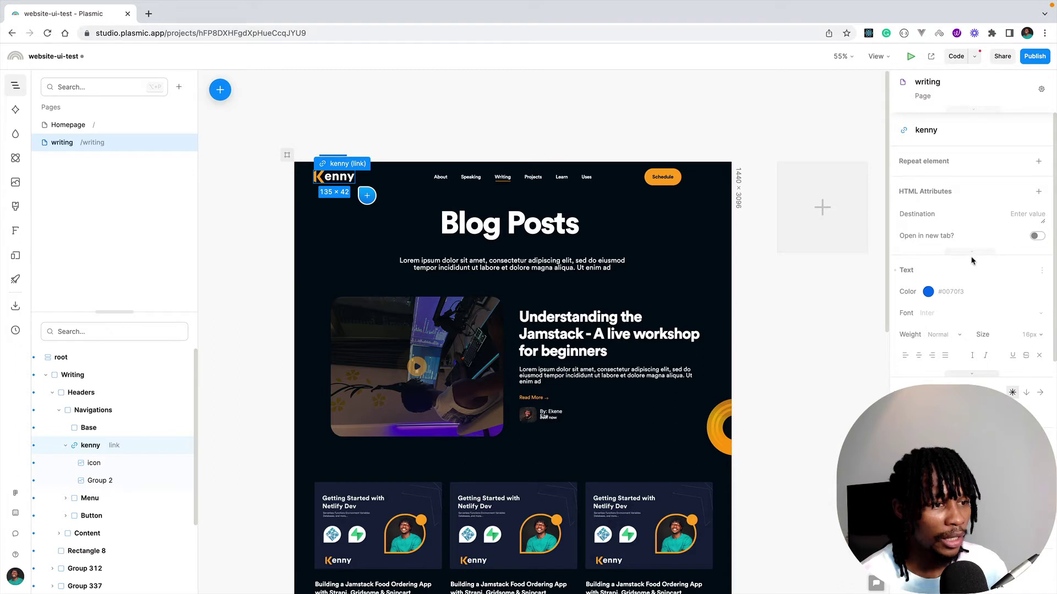
left_click(949, 215)
left_click(973, 235)
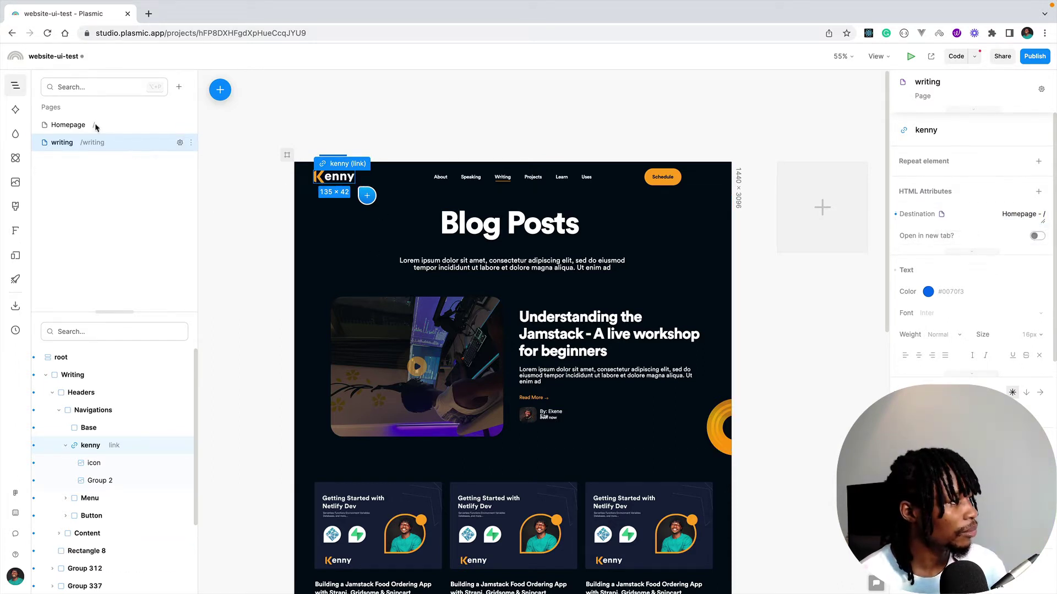
left_click(70, 125)
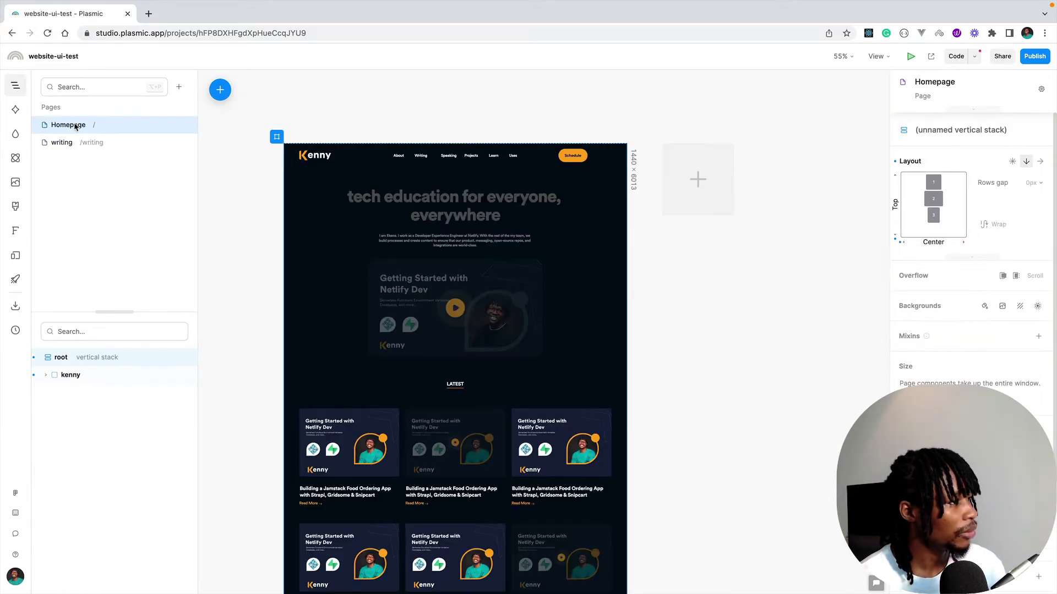
Convert the Homepage's Writing nav text into a link with destination 'writing - /writing'
left_click(422, 158)
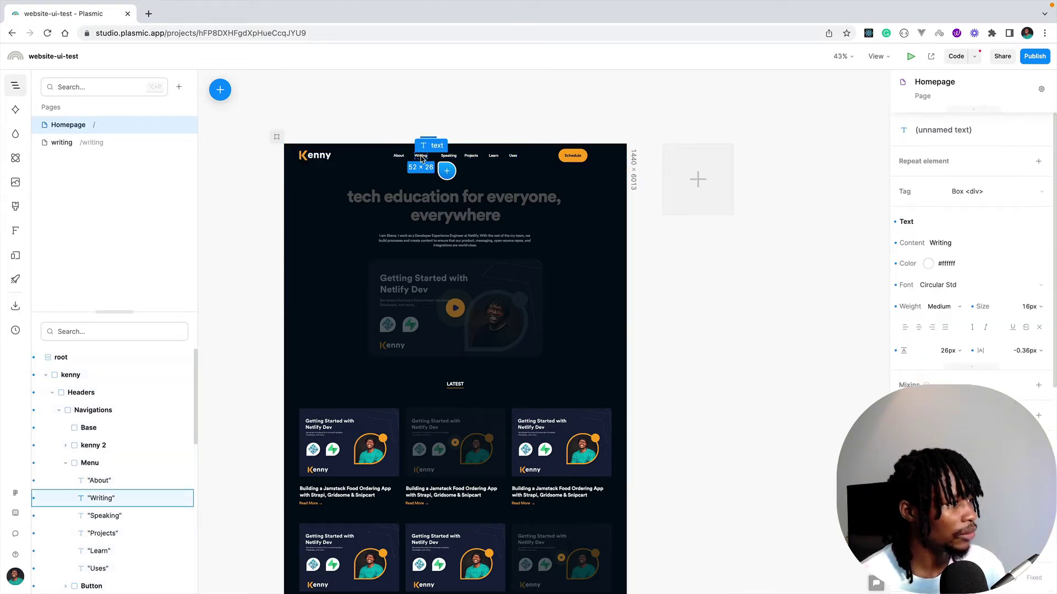
right_click(108, 499)
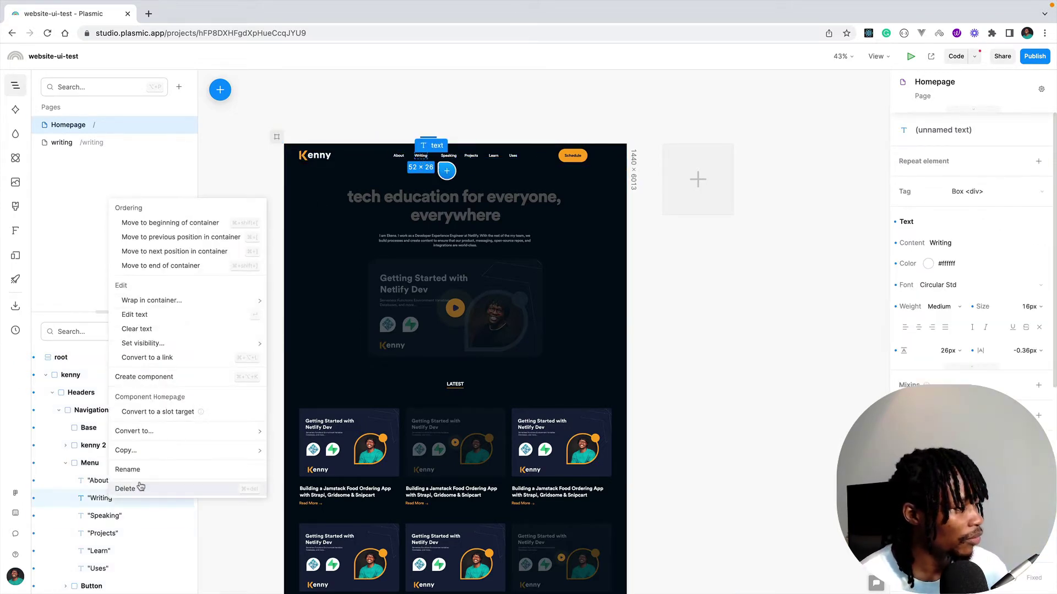
left_click(171, 358)
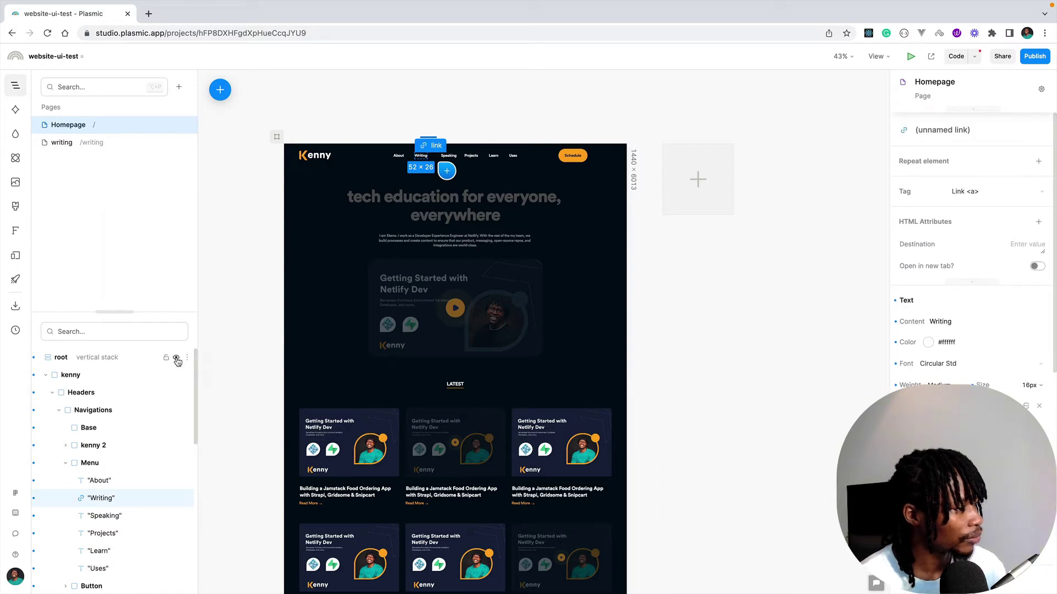
left_click(940, 249)
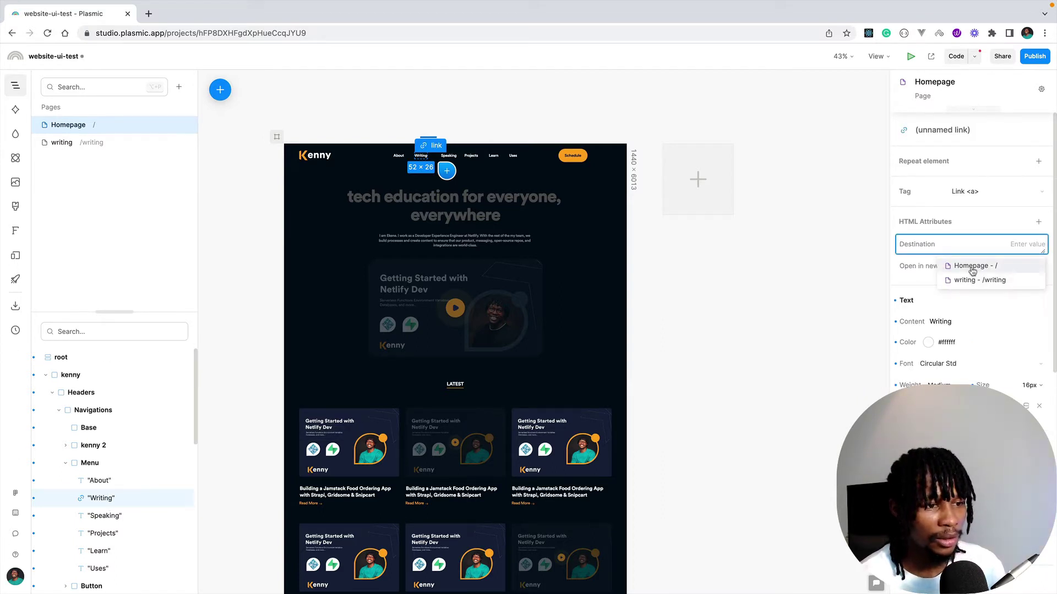
left_click(983, 281)
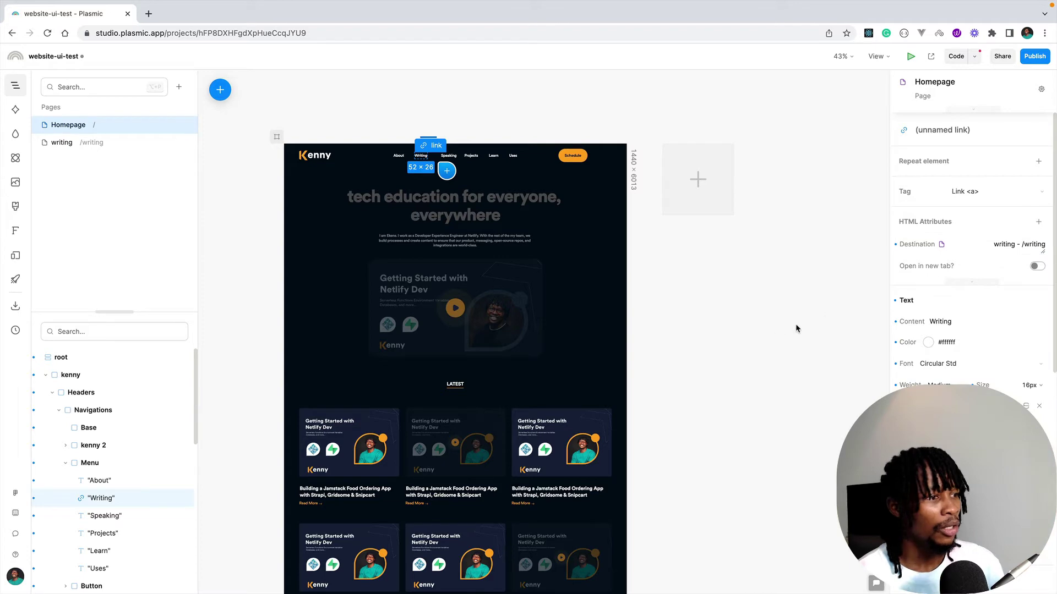
scroll(572, 374, "down", 5)
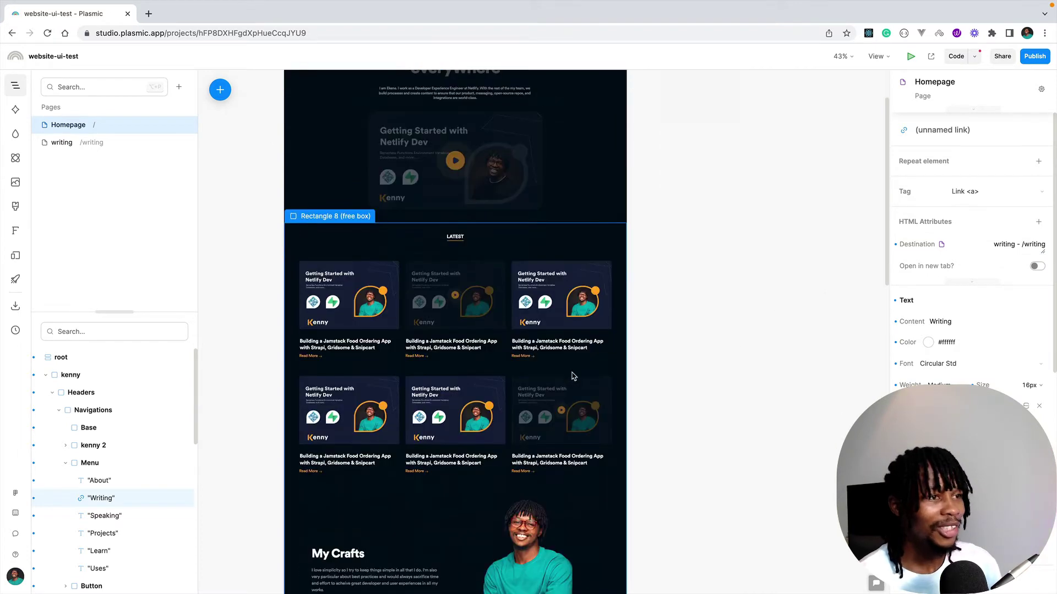
scroll(572, 374, "up", 2)
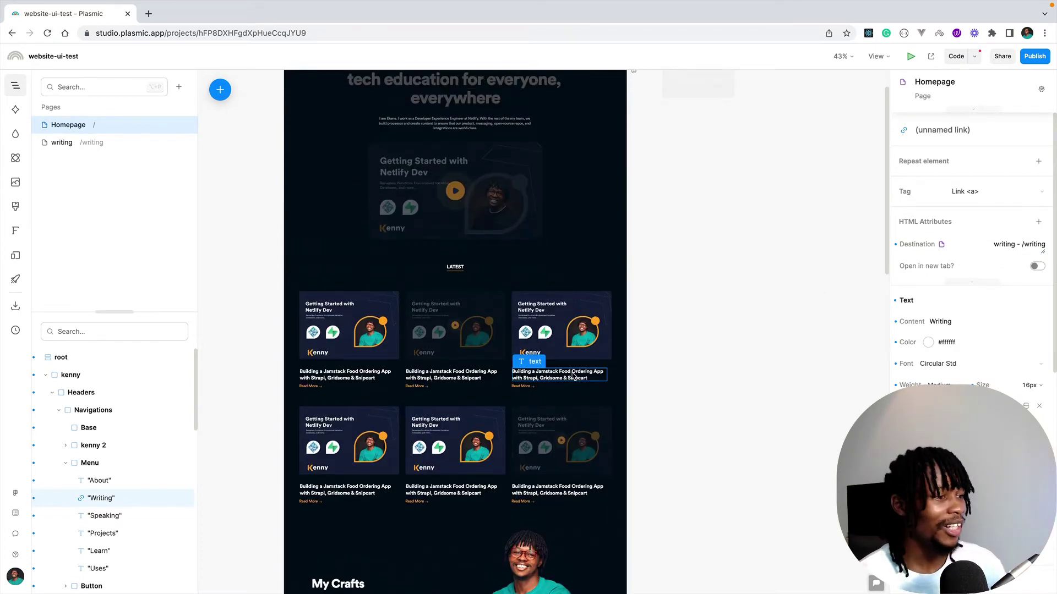
scroll(574, 379, "up", 4)
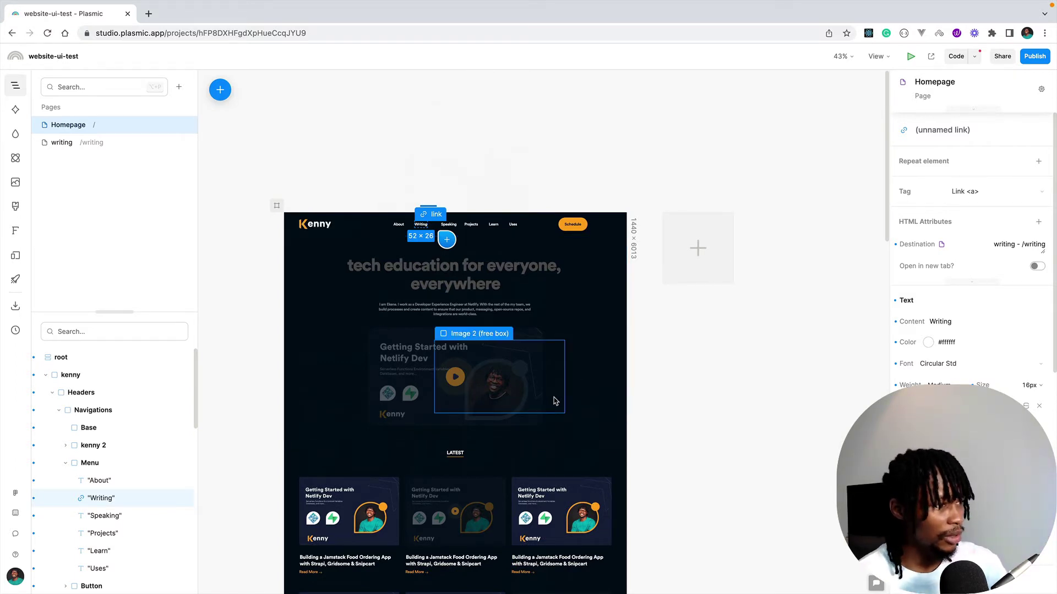
scroll(495, 418, "down", 2)
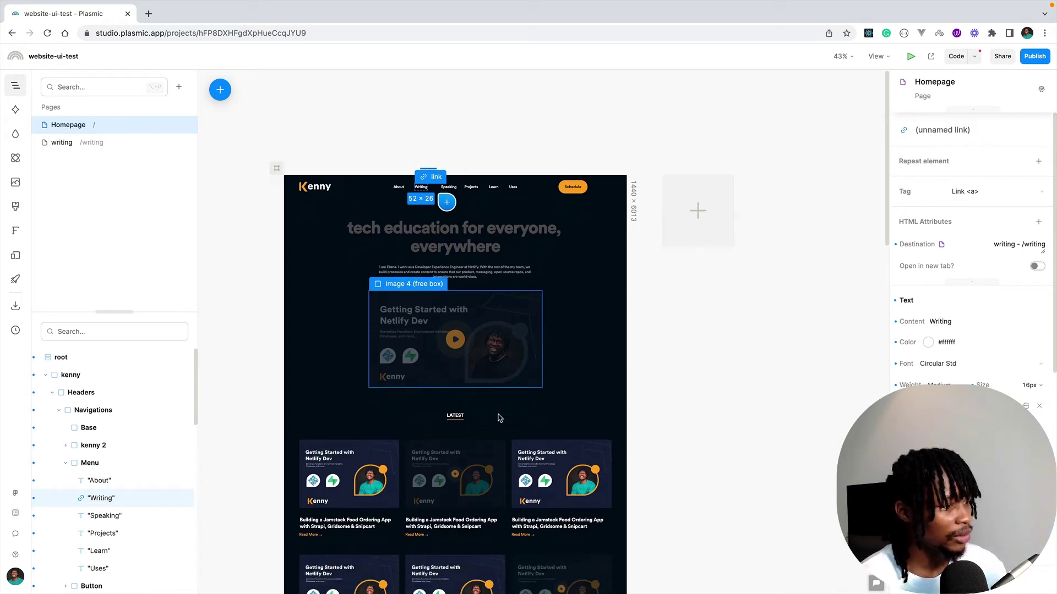
scroll(493, 451, "down", 1)
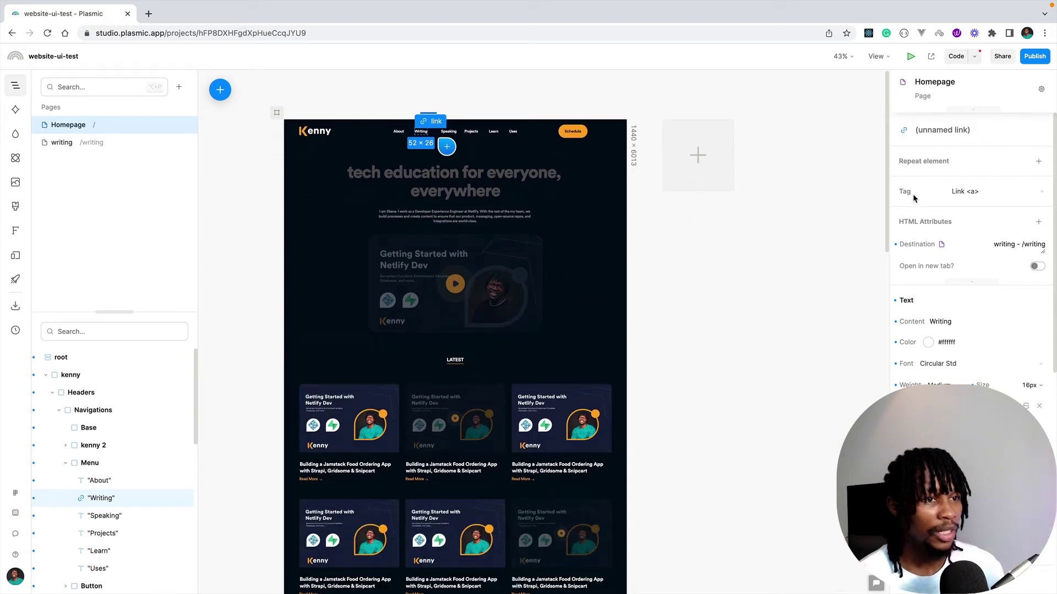
Start a new publish with a Push to GitHub action and connect a GitHub account
left_click(1035, 58)
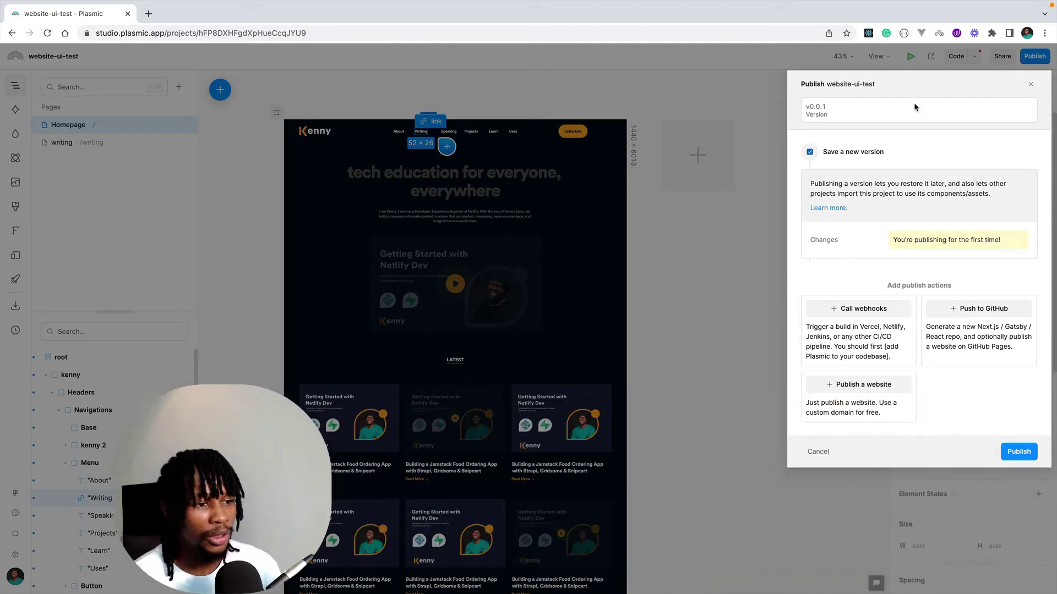
left_click(990, 311)
scroll(967, 312, "down", 2)
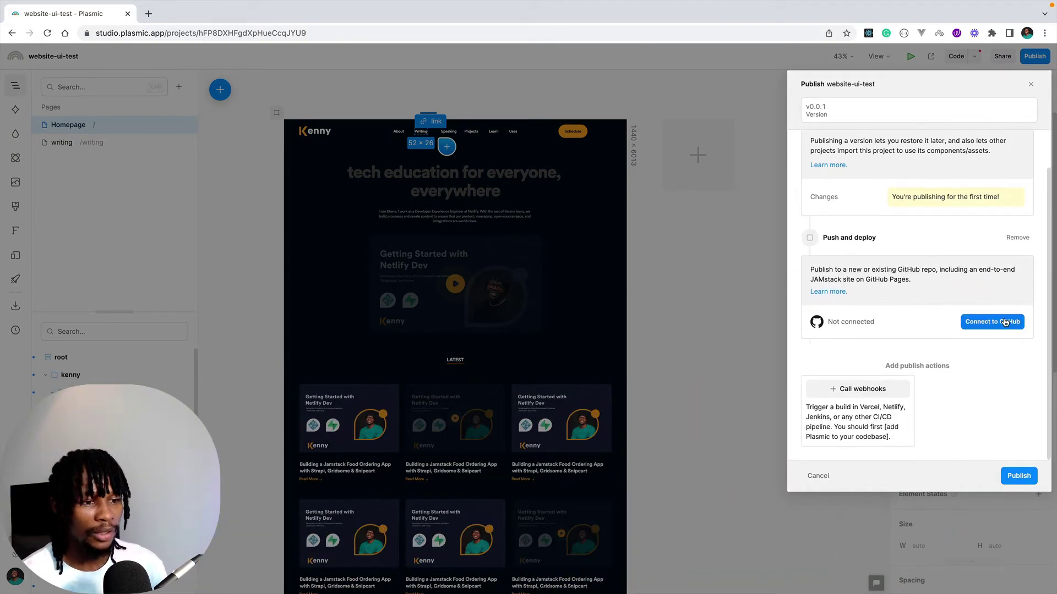
left_click(999, 320)
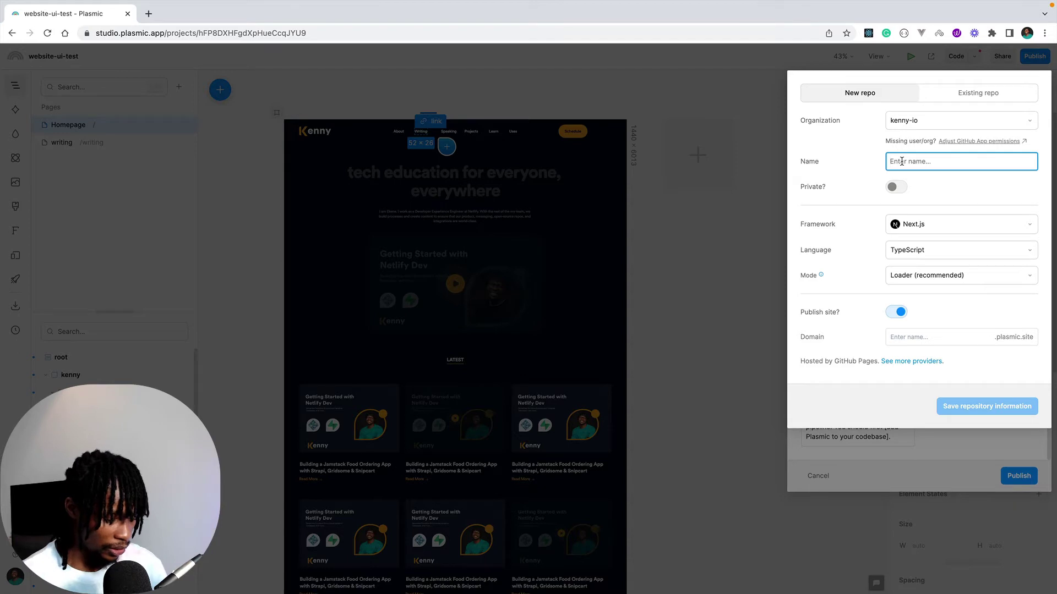
Name the new repo website-ui-test, keeping Next.js, TypeScript and Loader mode
type("website-ui-test")
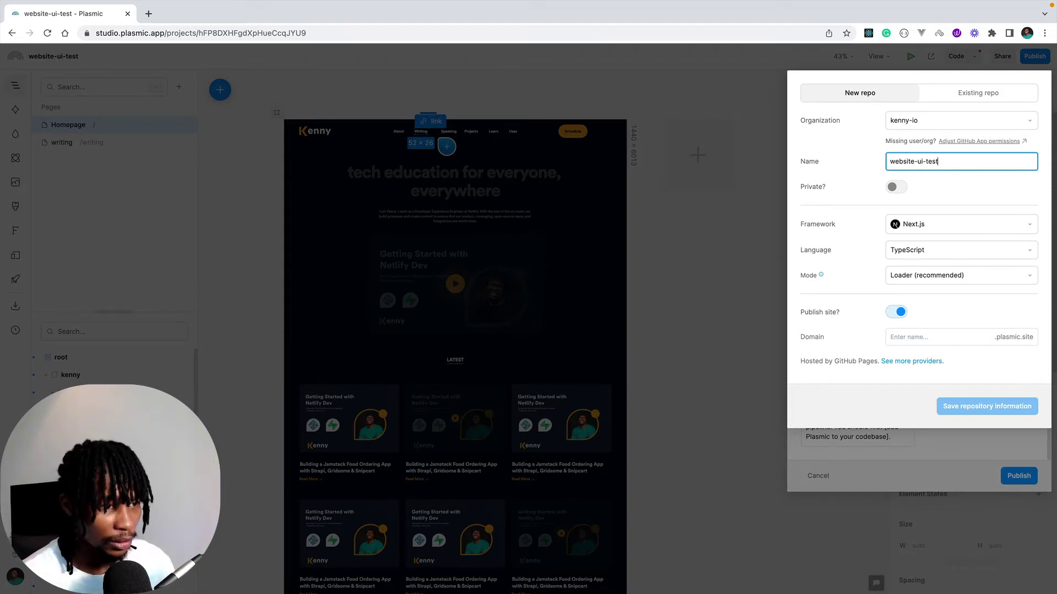
left_click(928, 227)
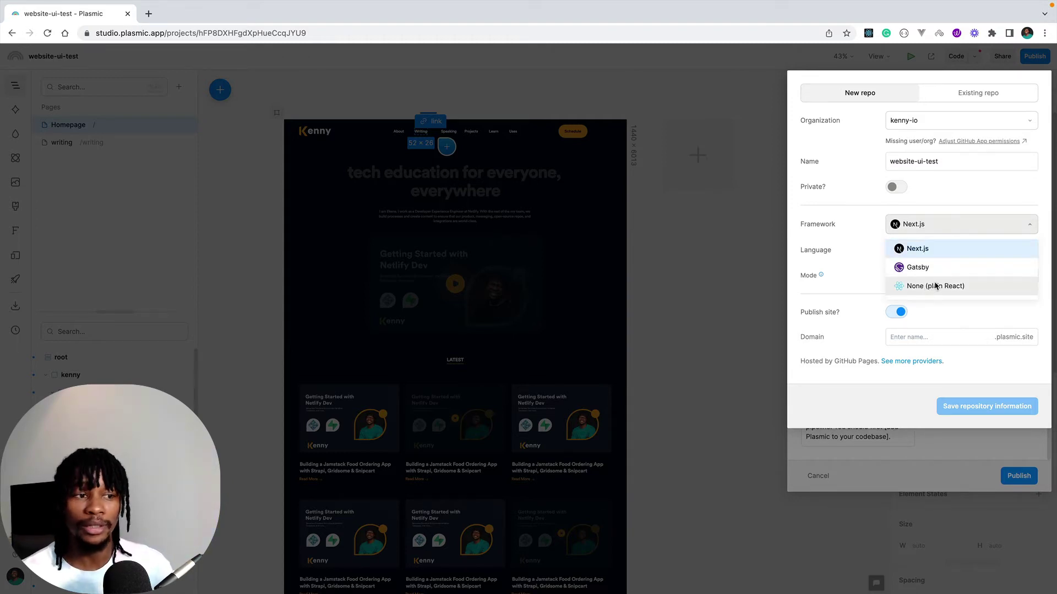
left_click(935, 249)
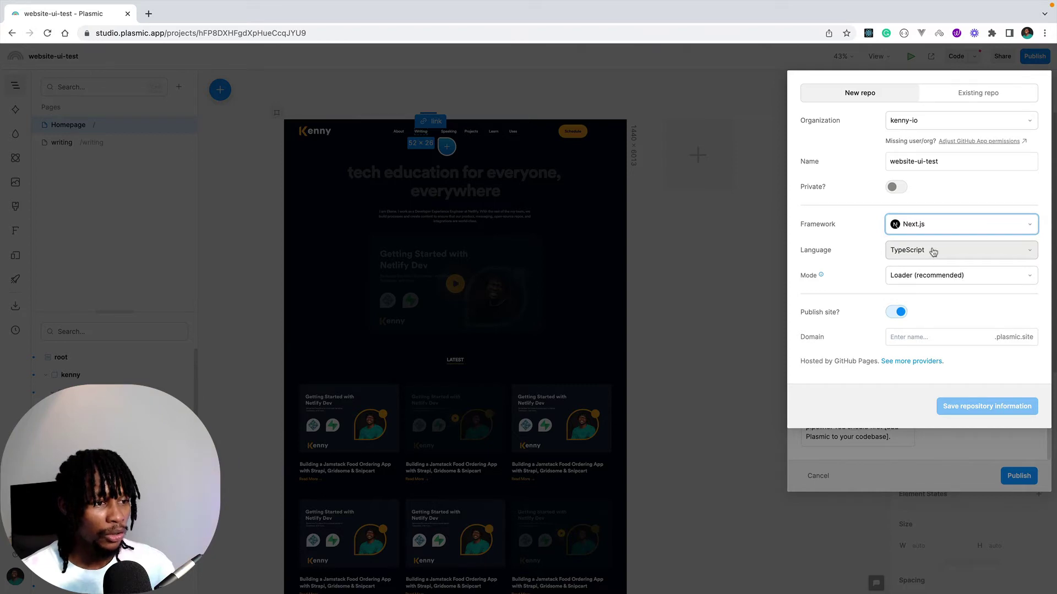
left_click(934, 251)
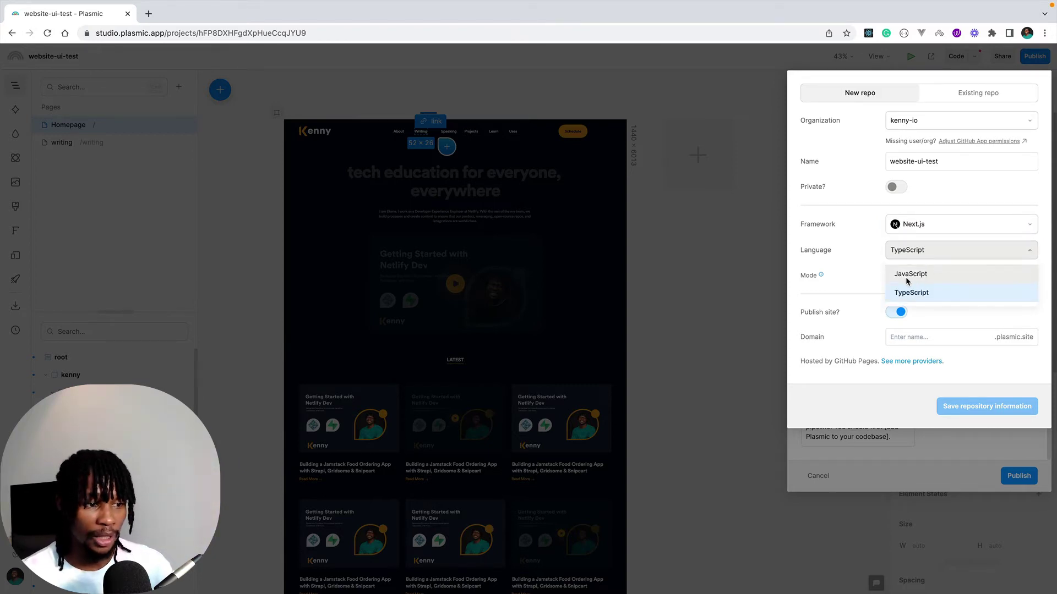
left_click(861, 265)
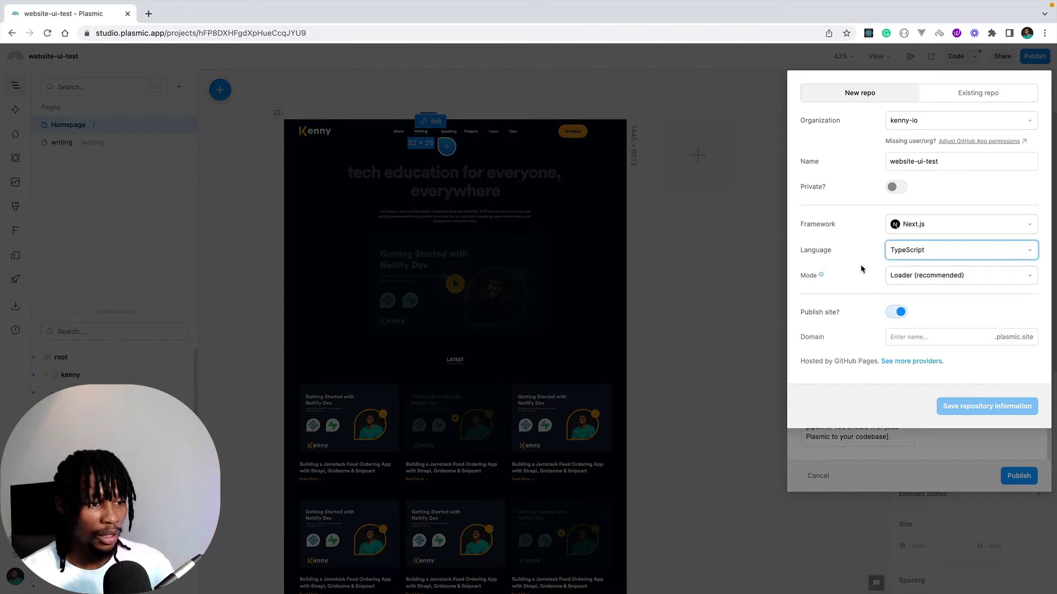
left_click(918, 278)
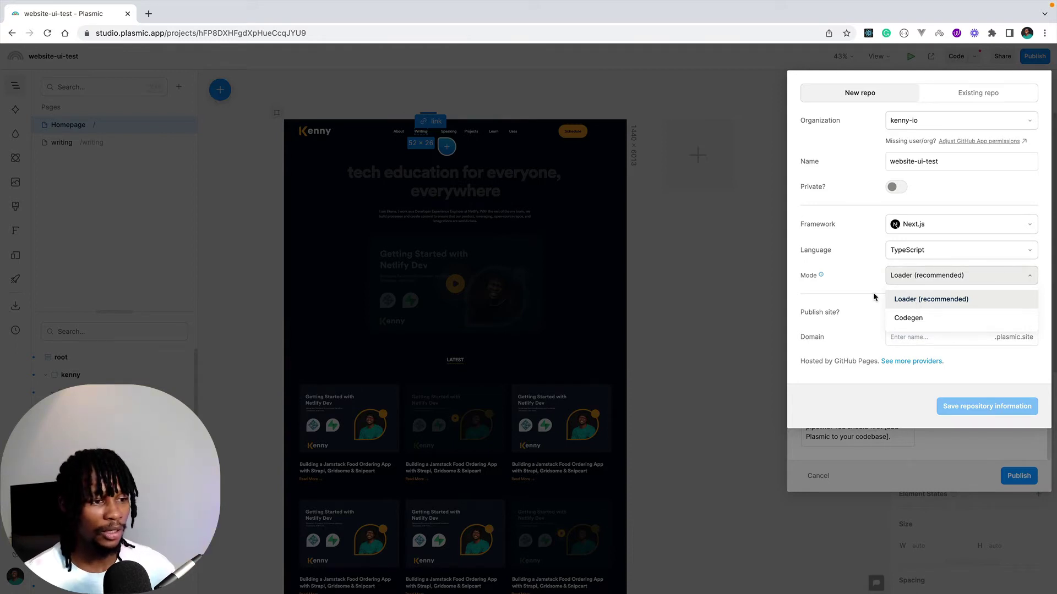
left_click(912, 300)
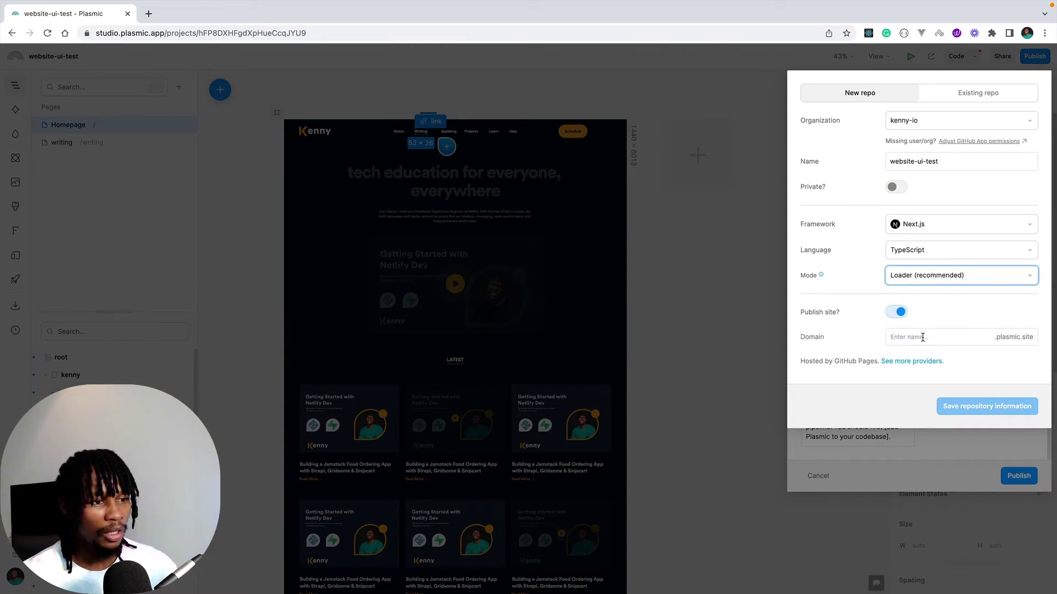
Set the domain to website-ui-test and save the repository information
triple_click(918, 154)
key("ctrl+c")
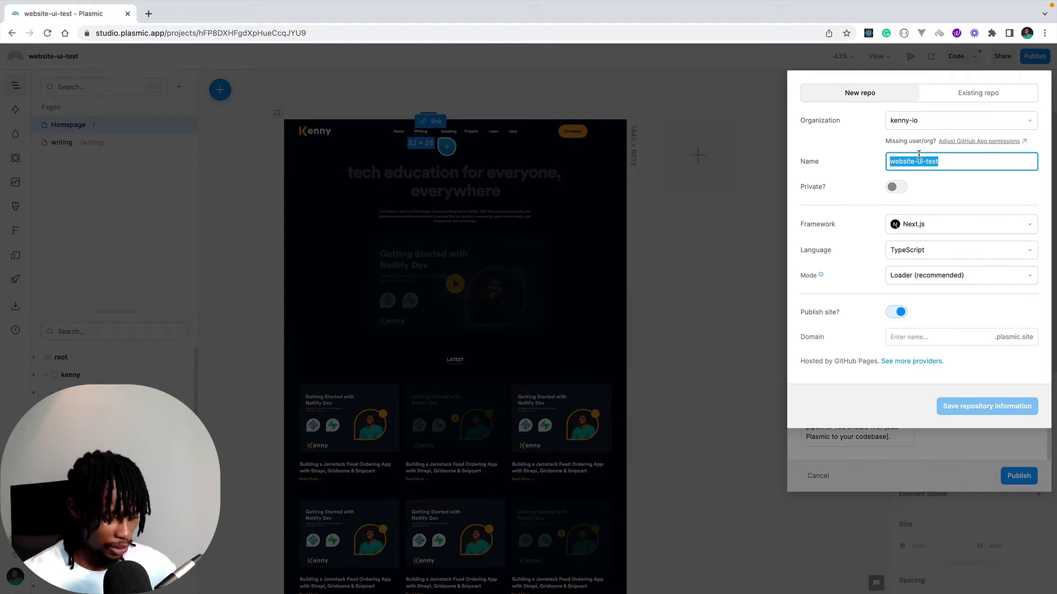
left_click(920, 338)
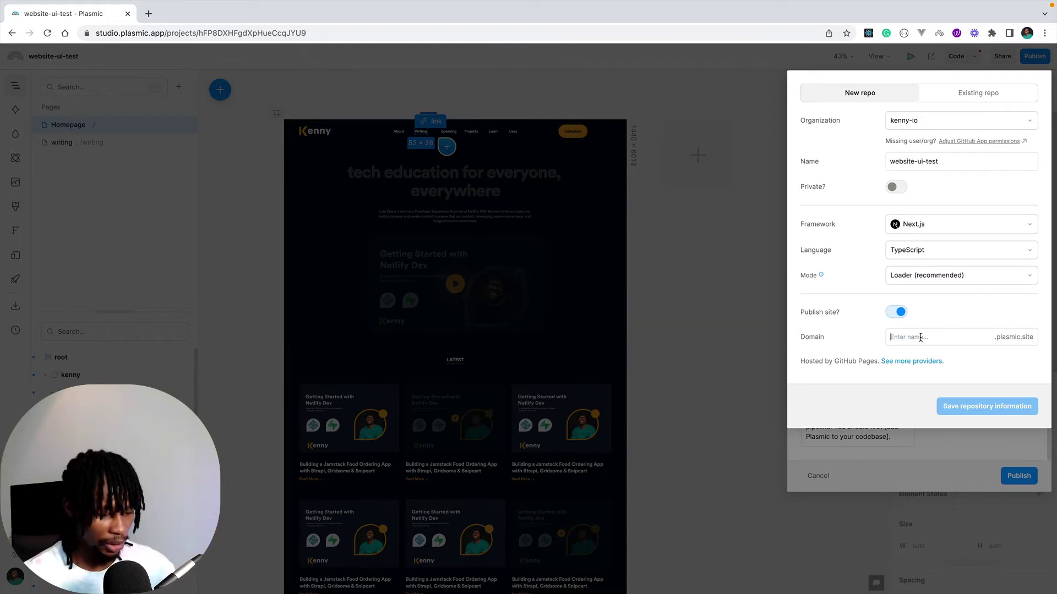
key("ctrl+v")
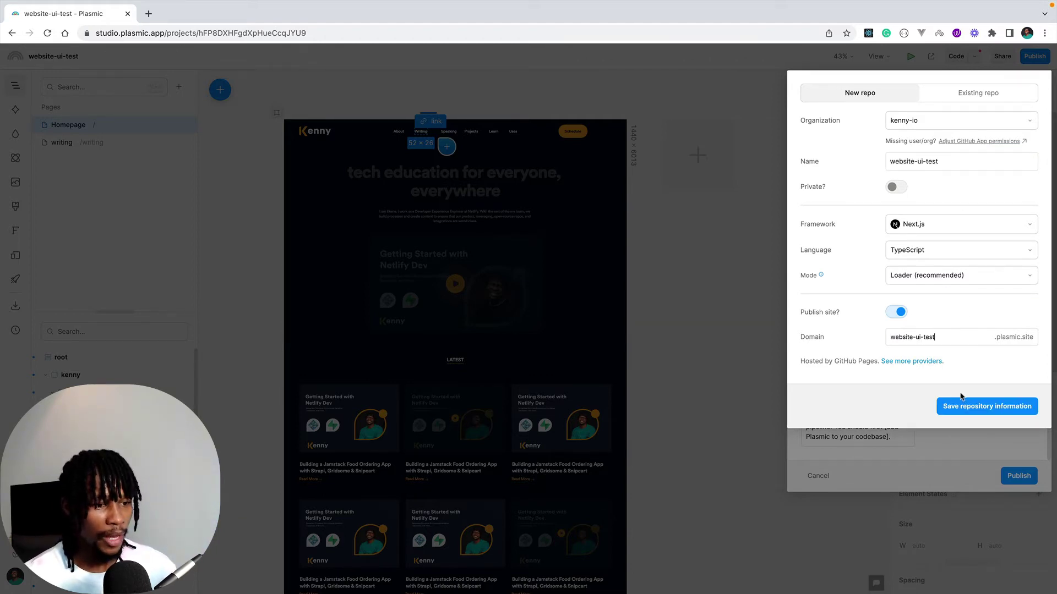
left_click(989, 407)
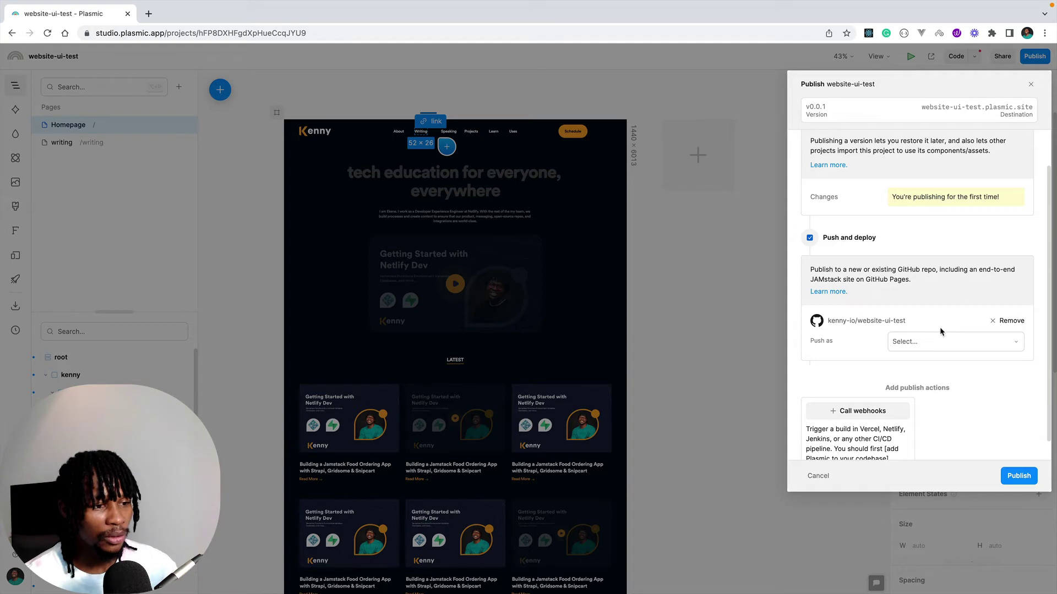
Set Push as to 'a commit to main' and publish version v0.0.1
left_click(924, 342)
left_click(942, 366)
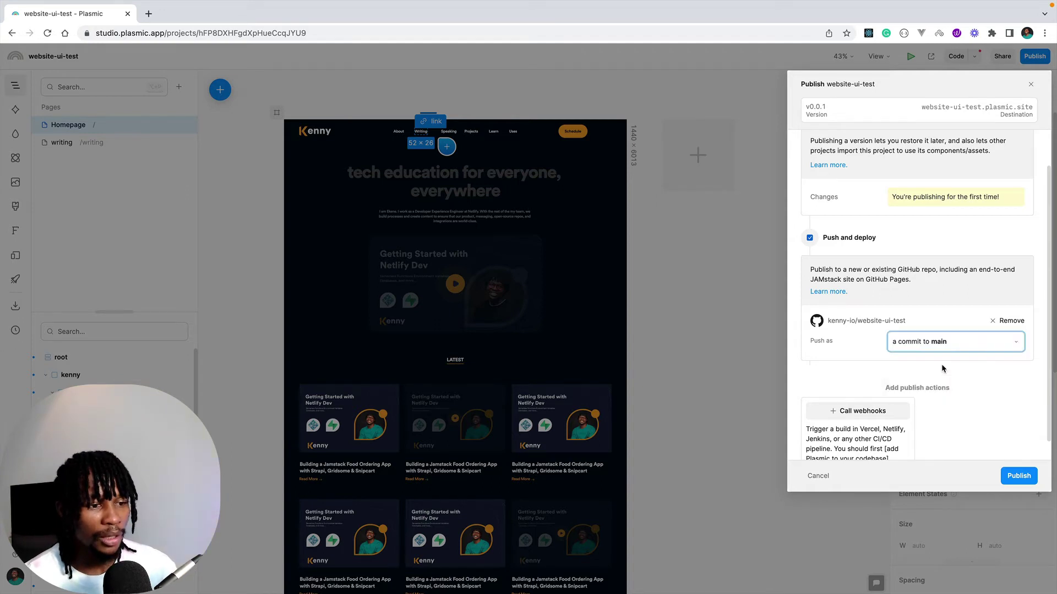
left_click(946, 342)
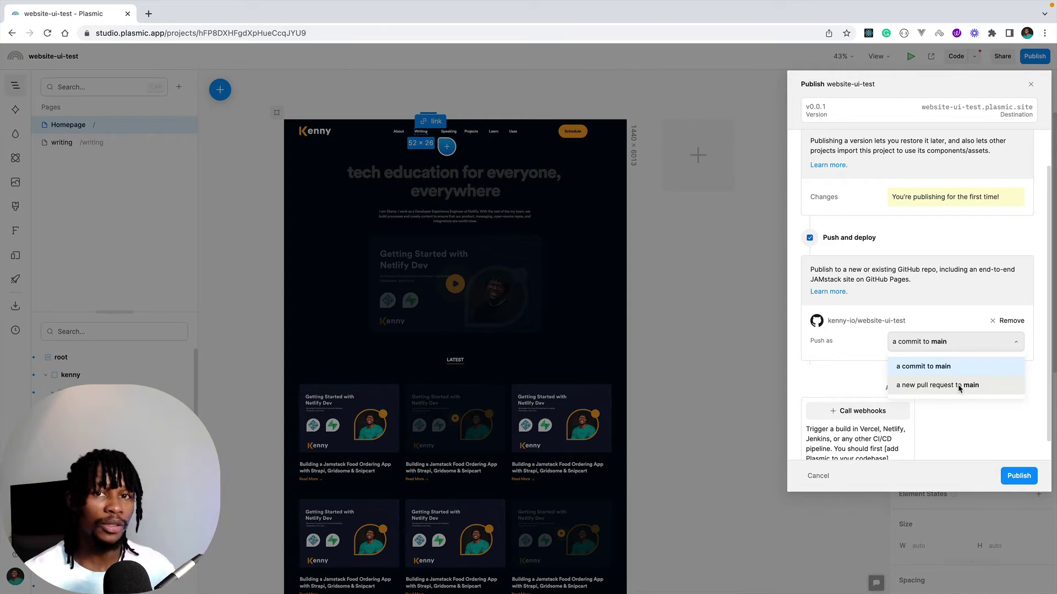
left_click(929, 368)
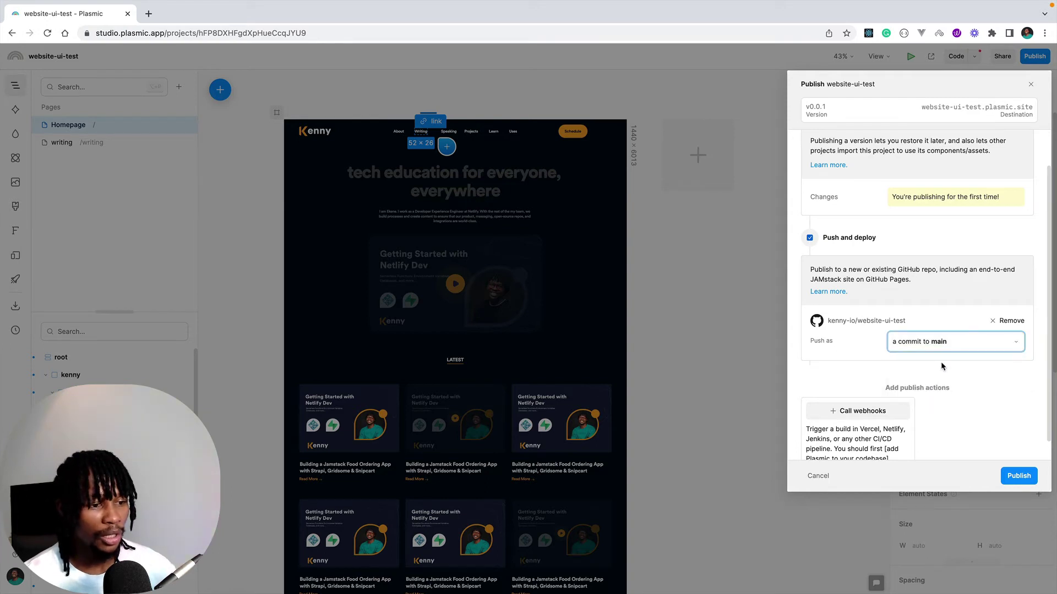
scroll(999, 411, "down", 1)
left_click(1018, 476)
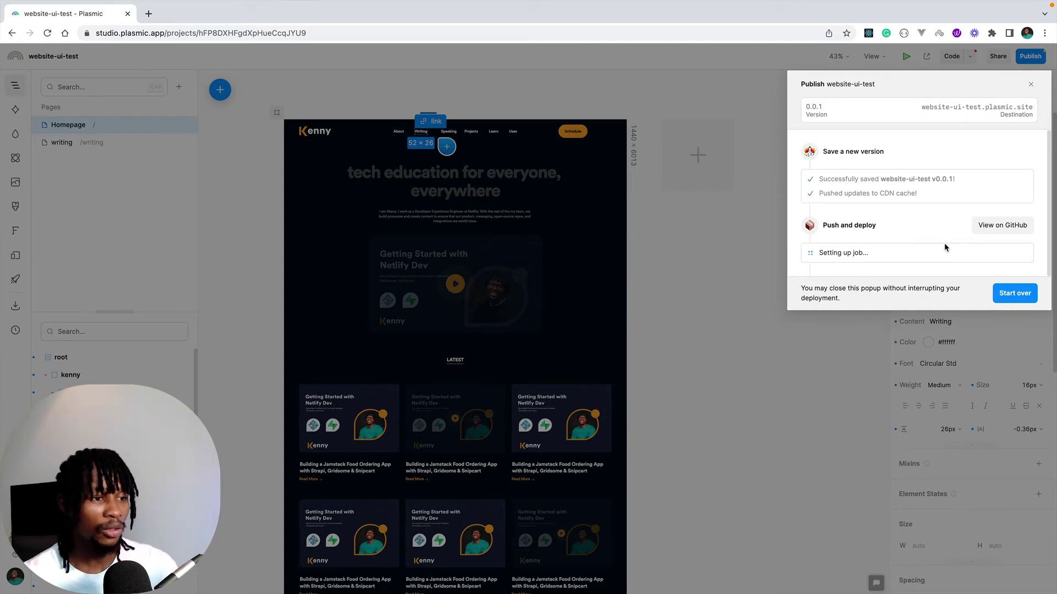
Open the deploy run and website-ui-test repository on GitHub, then return to Plasmic
left_click(1000, 226)
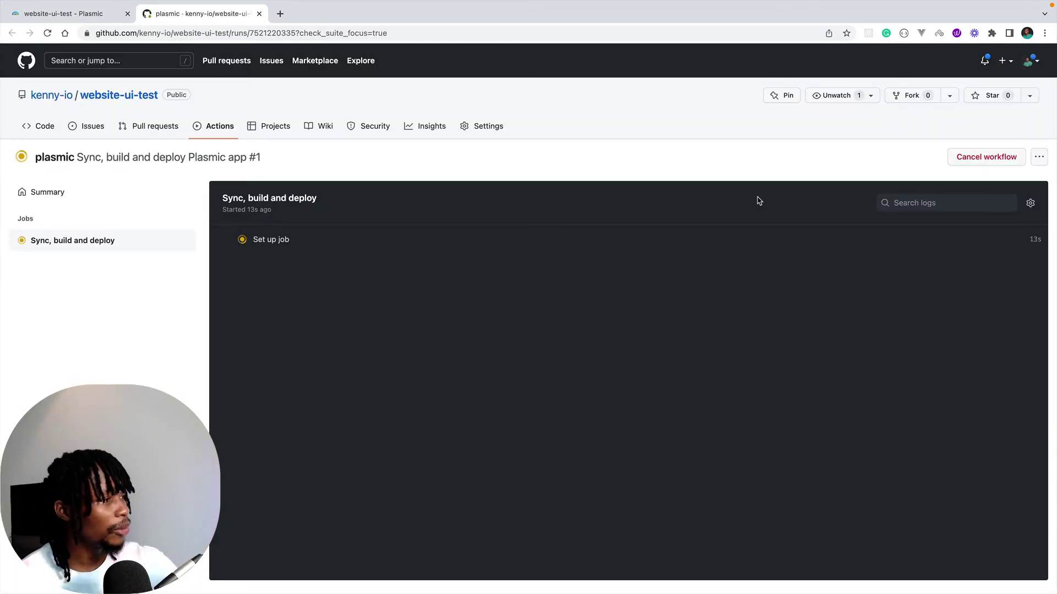
left_click(110, 97)
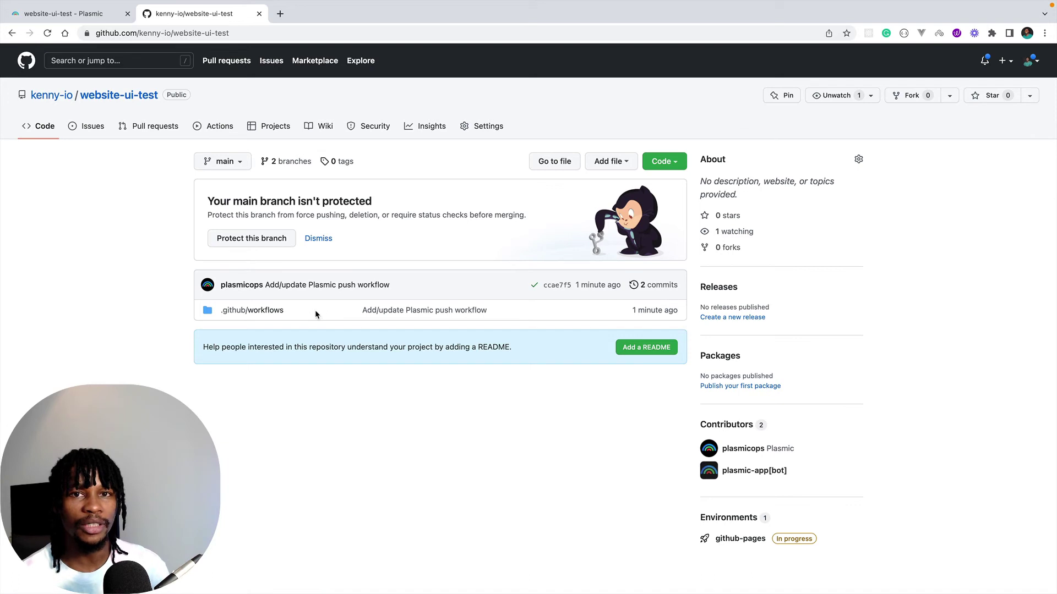
left_click(103, 15)
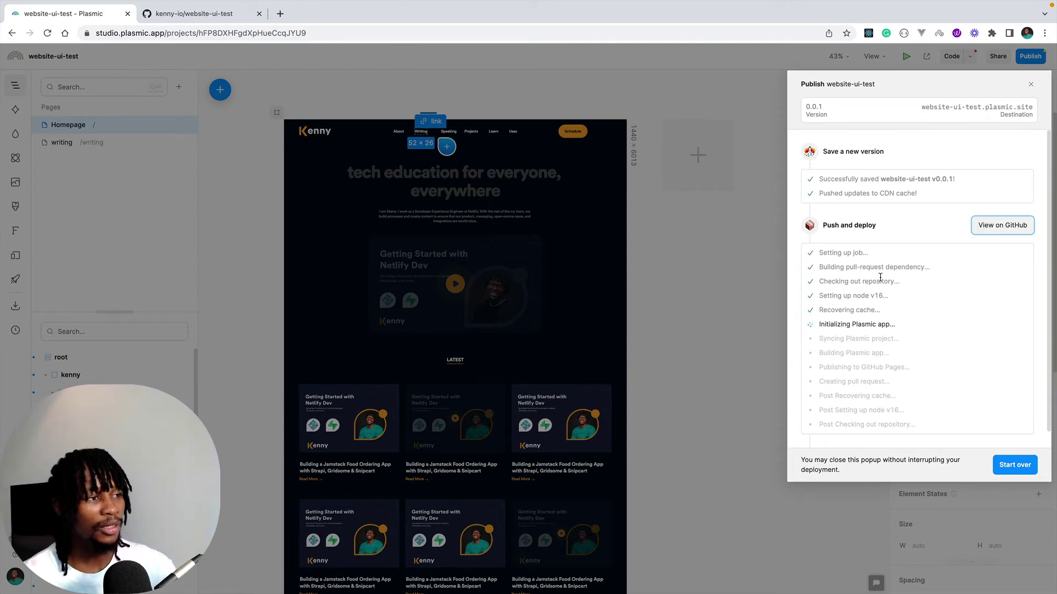
Check the GitHub deploy logs and watch Plasmic's Publish panel until Push and deploy completes
left_click(223, 17)
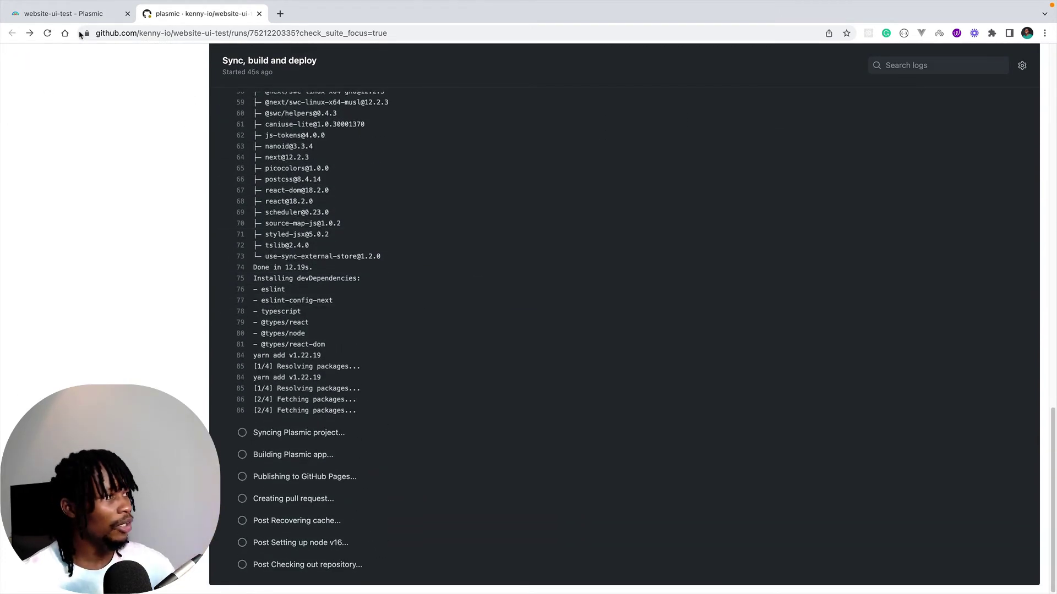
left_click(85, 16)
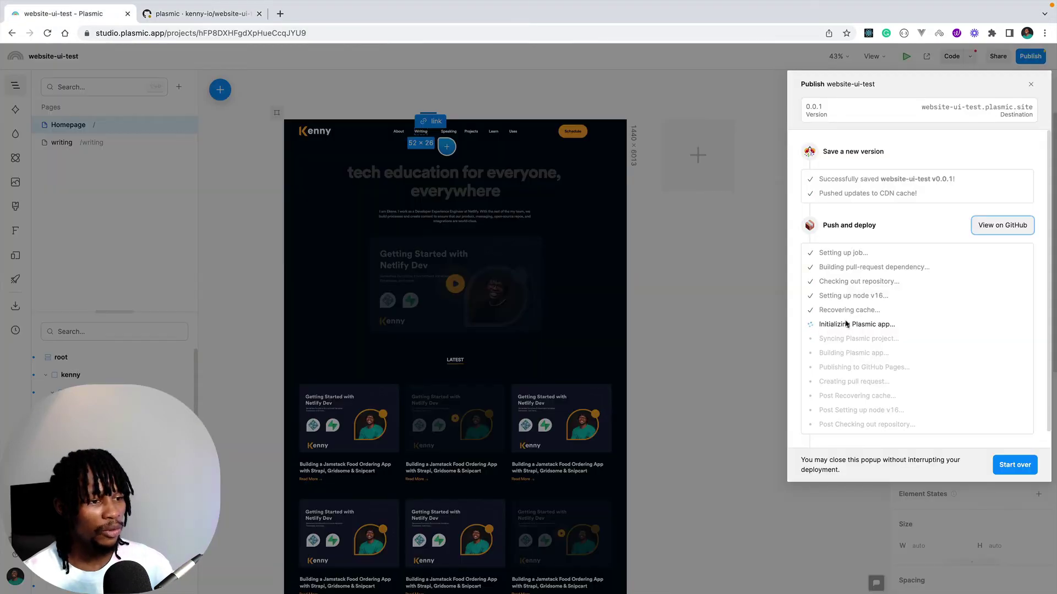
scroll(892, 346, "down", 1)
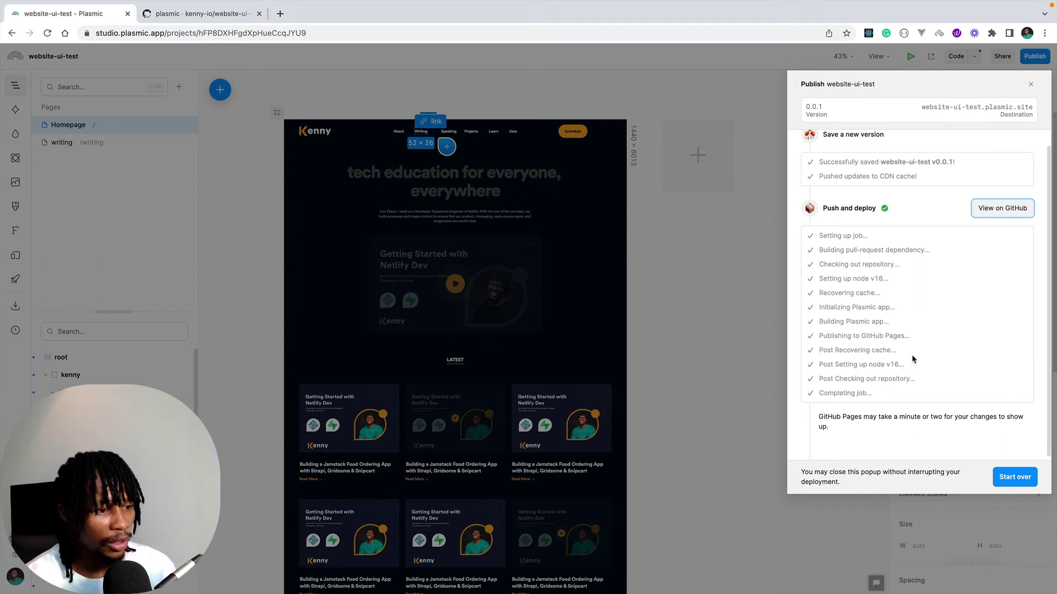
left_click_drag(818, 417, 1016, 421)
left_click(957, 428)
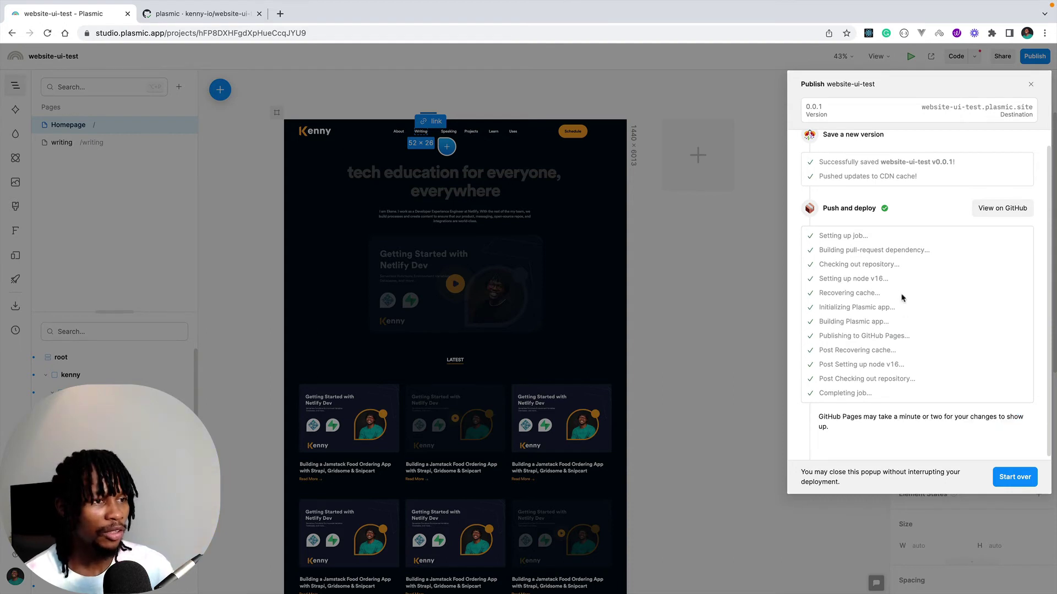
Open website-ui-test.plasmic.site and check its 'repository setup worked' placeholder
left_click(959, 108)
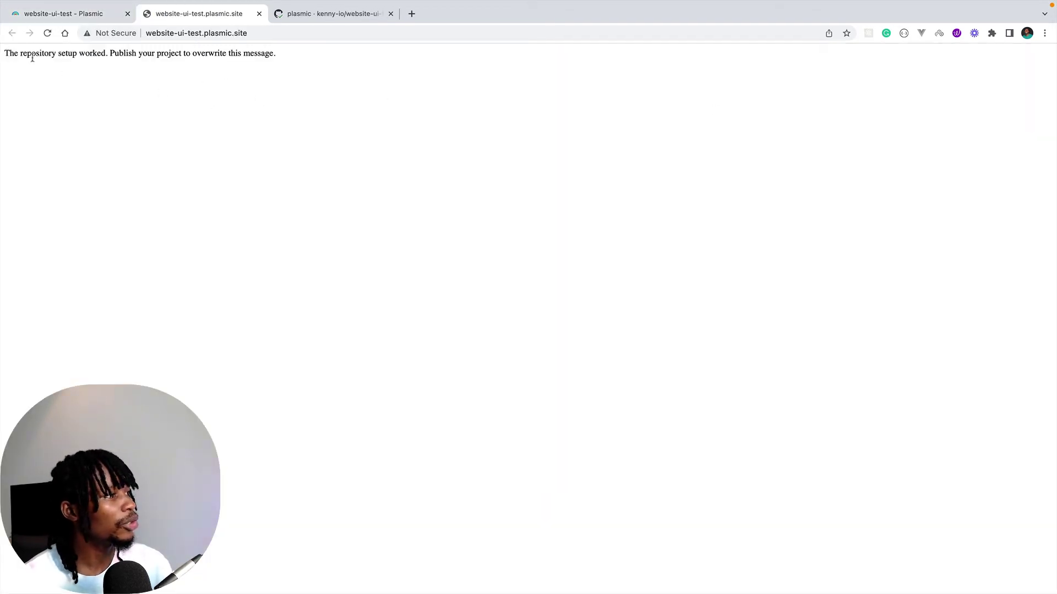
left_click_drag(8, 53, 99, 70)
left_click(303, 78)
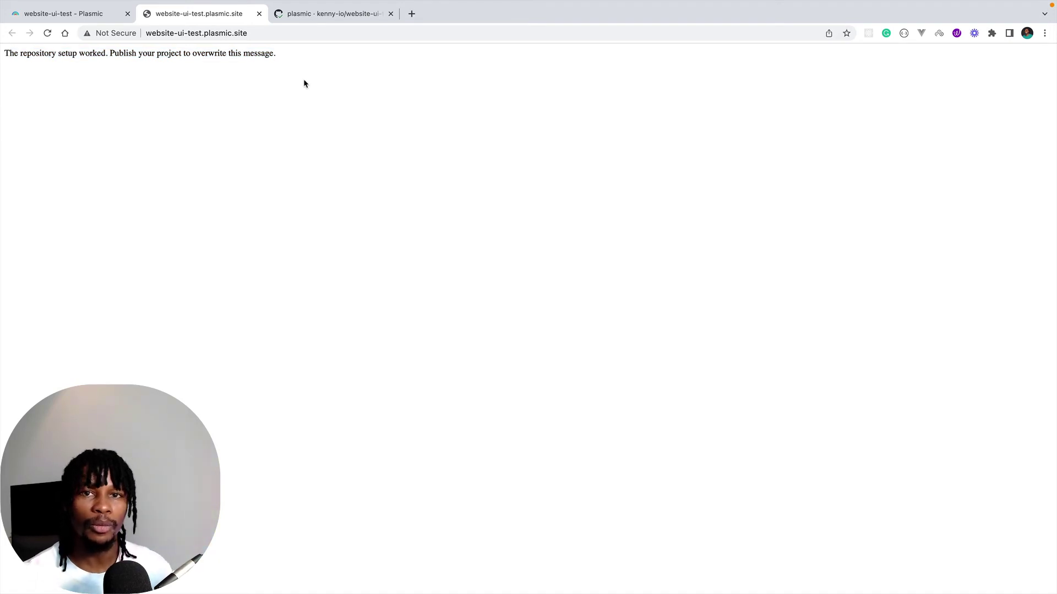
Confirm the finished GitHub Actions run and browse the repo's synced Next.js files
left_click(292, 16)
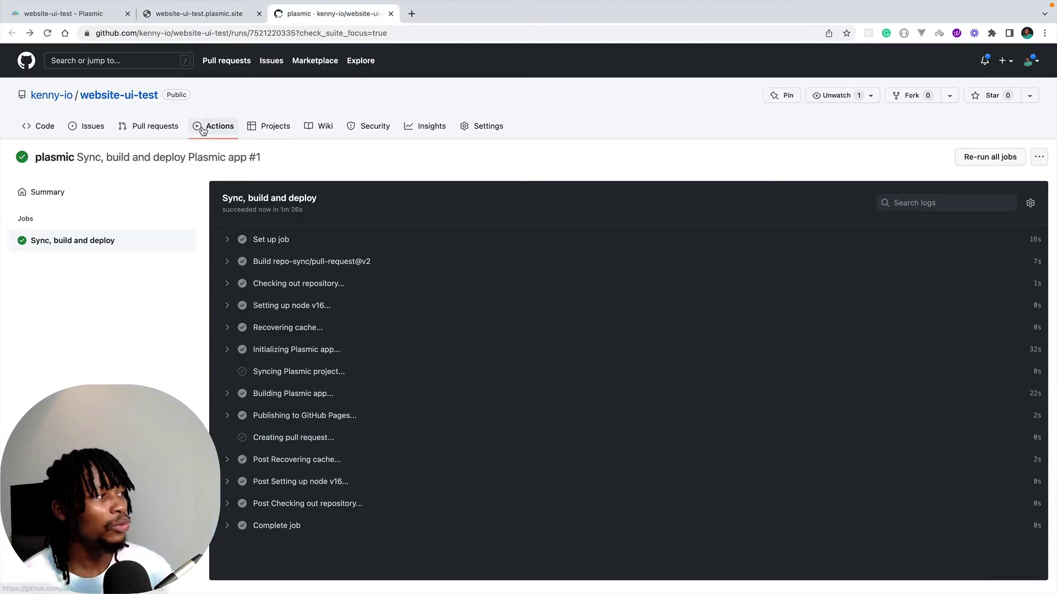
left_click(128, 99)
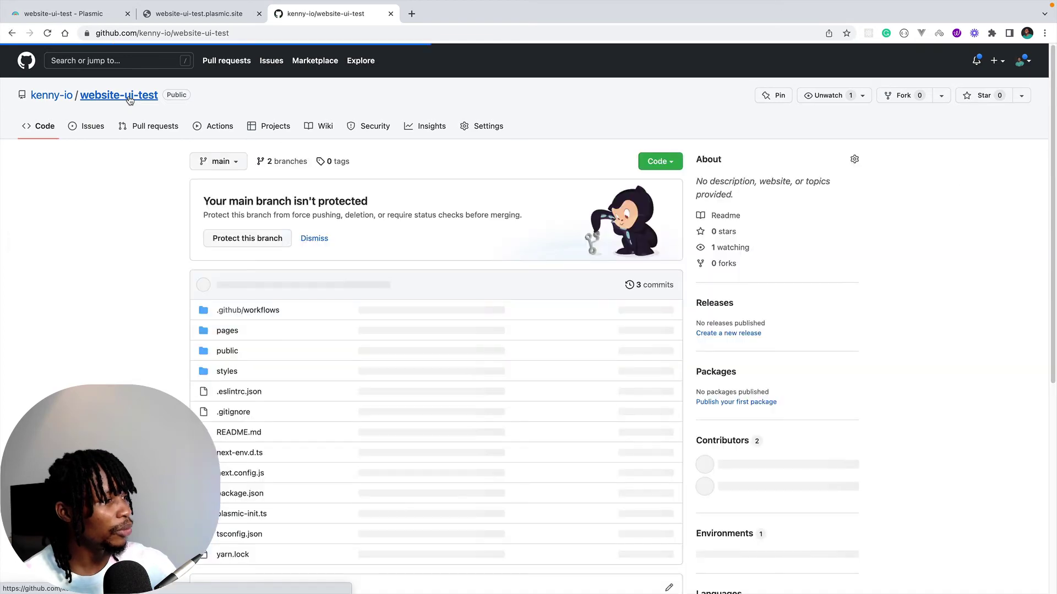
scroll(288, 295, "down", 2)
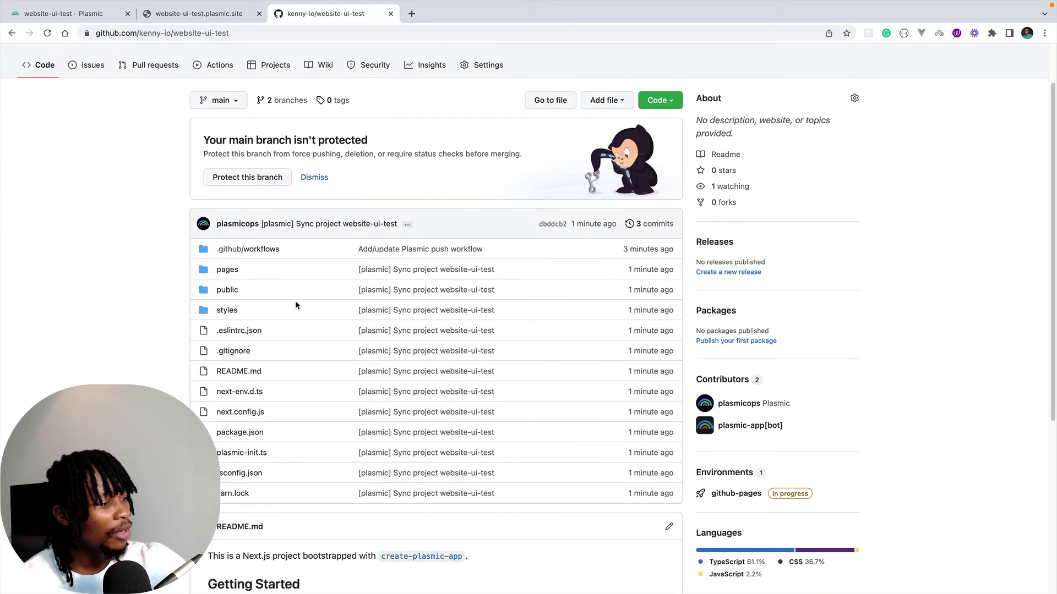
scroll(295, 305, "down", 2)
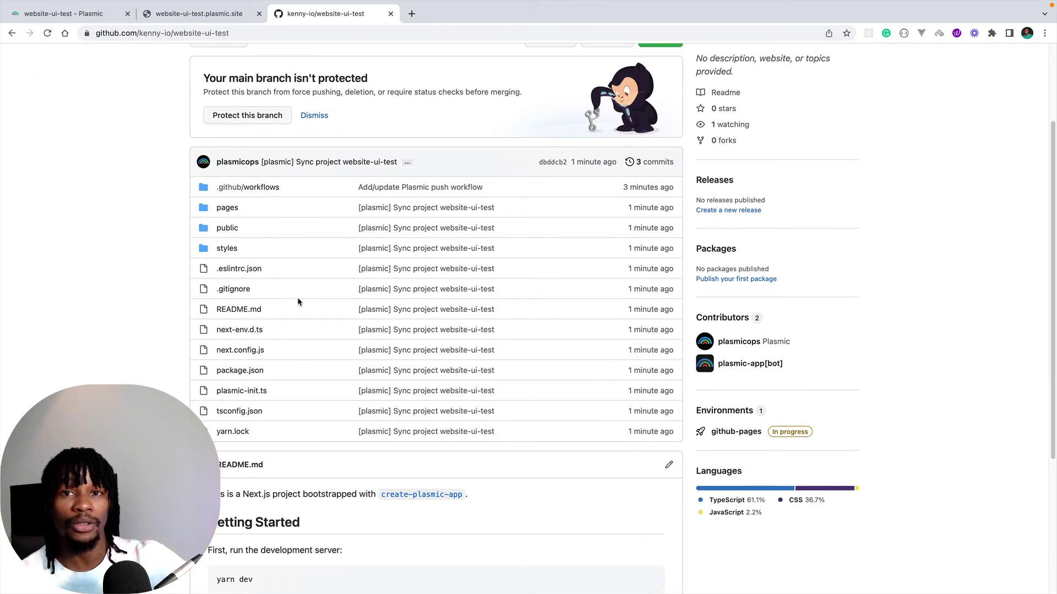
scroll(298, 302, "down", 1)
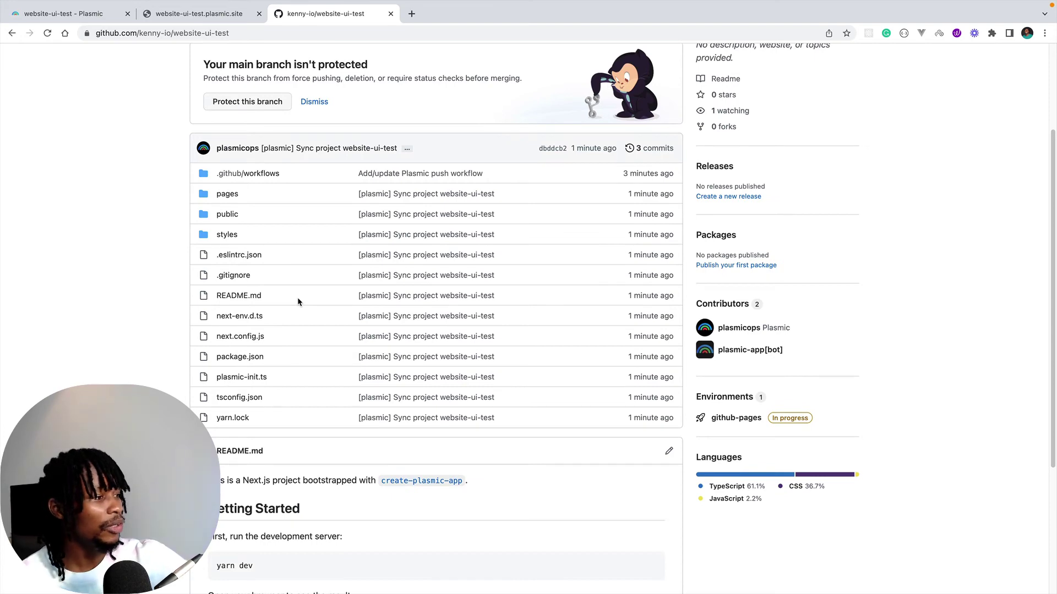
scroll(321, 313, "down", 5)
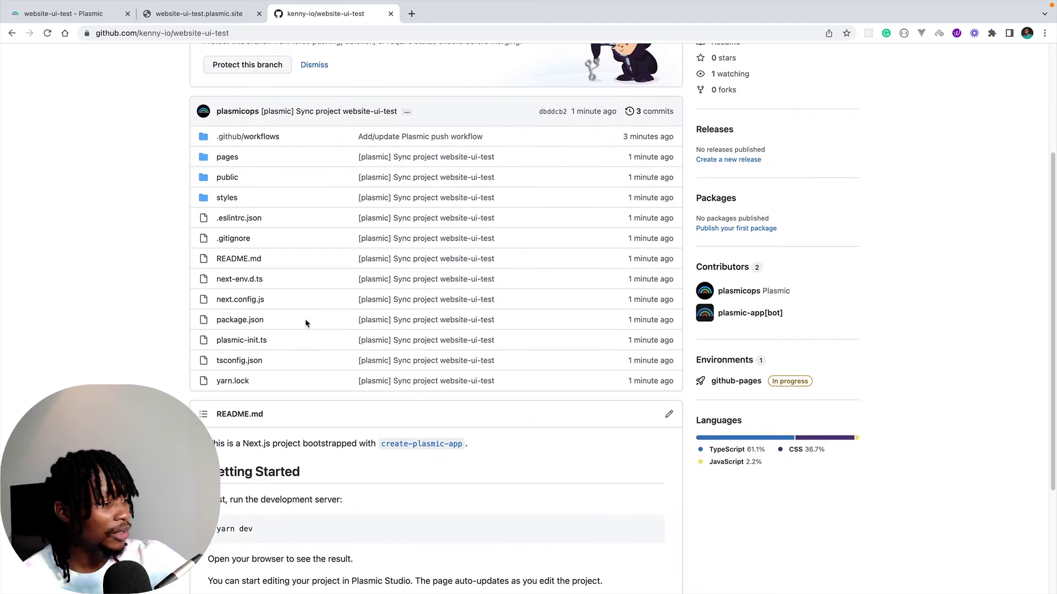
scroll(366, 357, "down", 2)
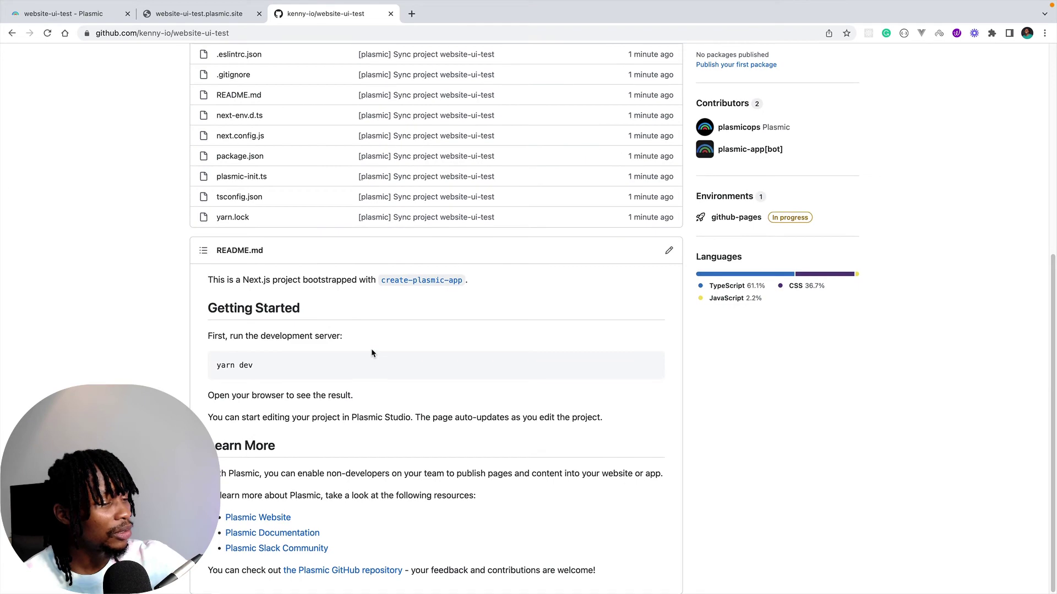
scroll(371, 350, "up", 10)
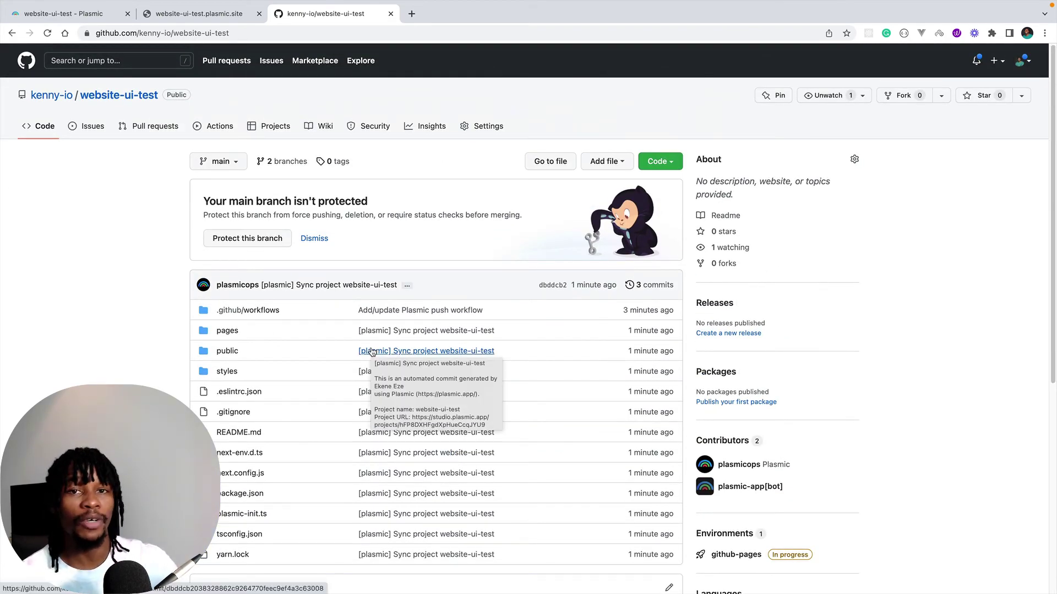
left_click(216, 13)
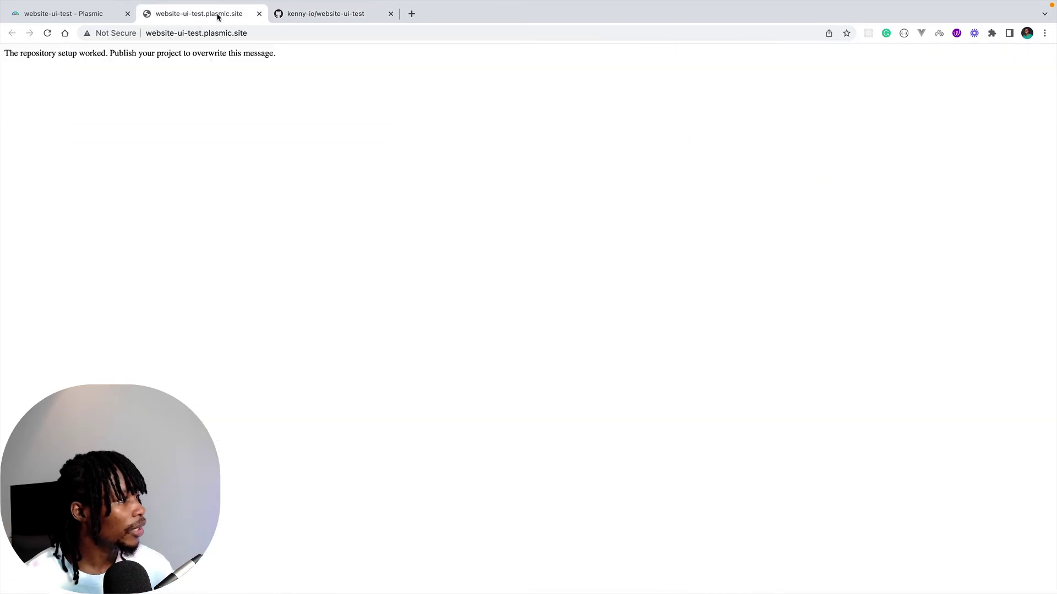
Reload website-ui-test.plasmic.site and scroll through the live kenny homepage
left_click(47, 34)
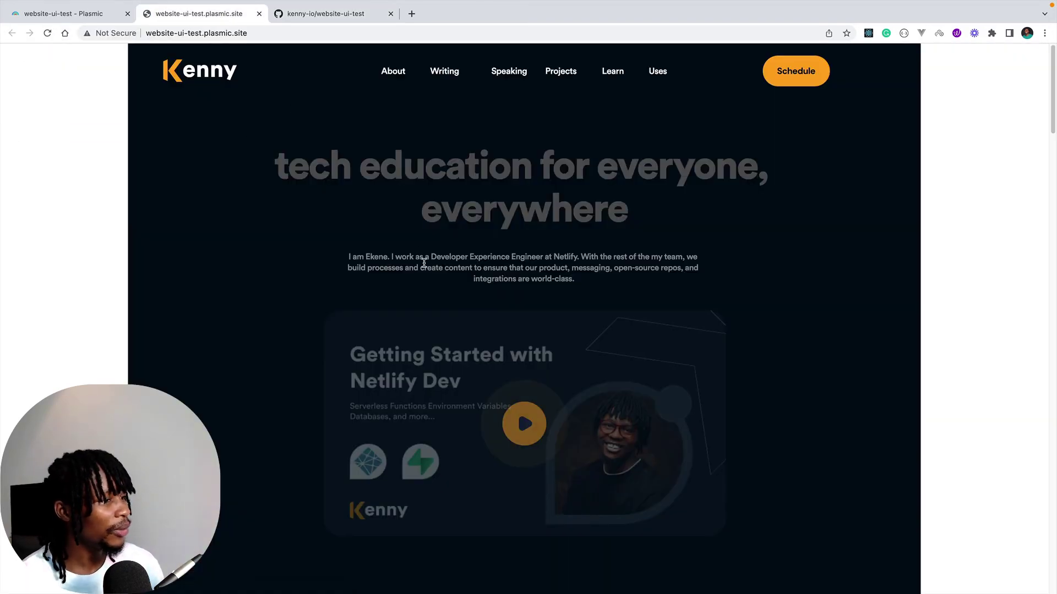
scroll(426, 265, "down", 8)
scroll(429, 264, "down", 15)
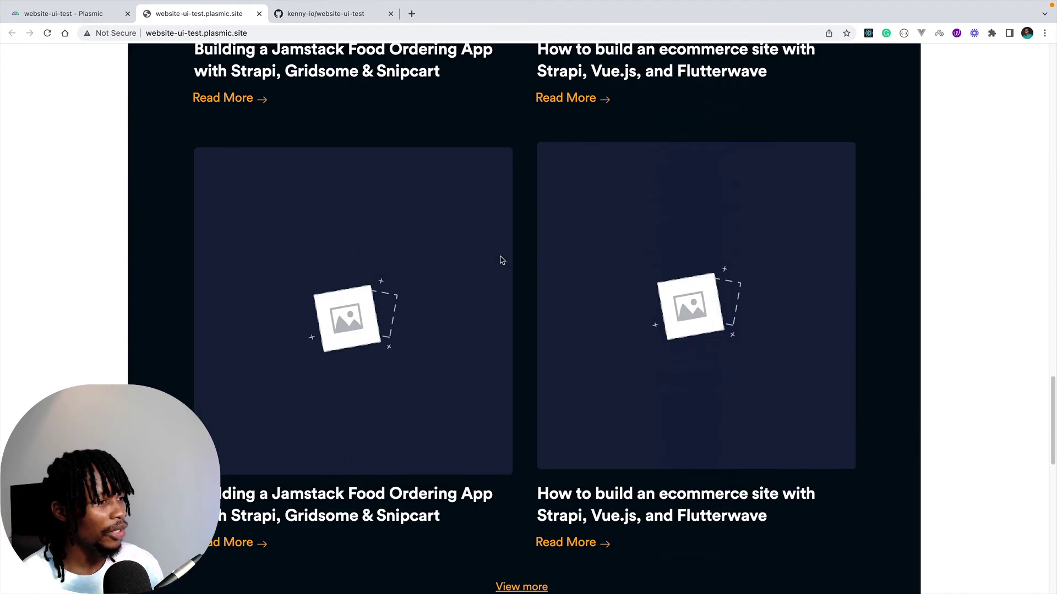
scroll(502, 260, "up", 20)
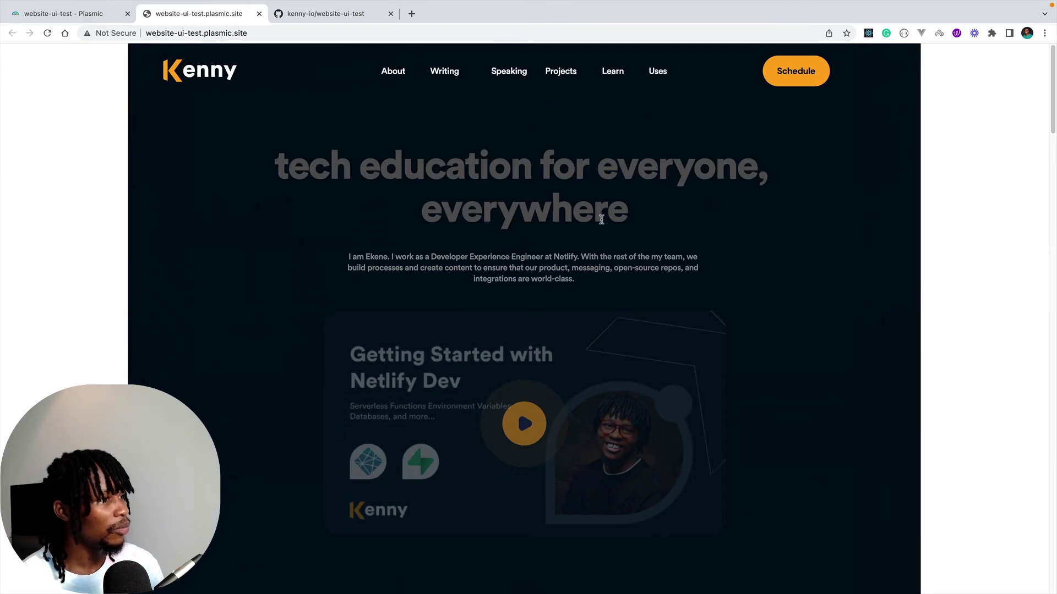
Visit the Writing blog page, then use the Kenny logo to return home
left_click(444, 72)
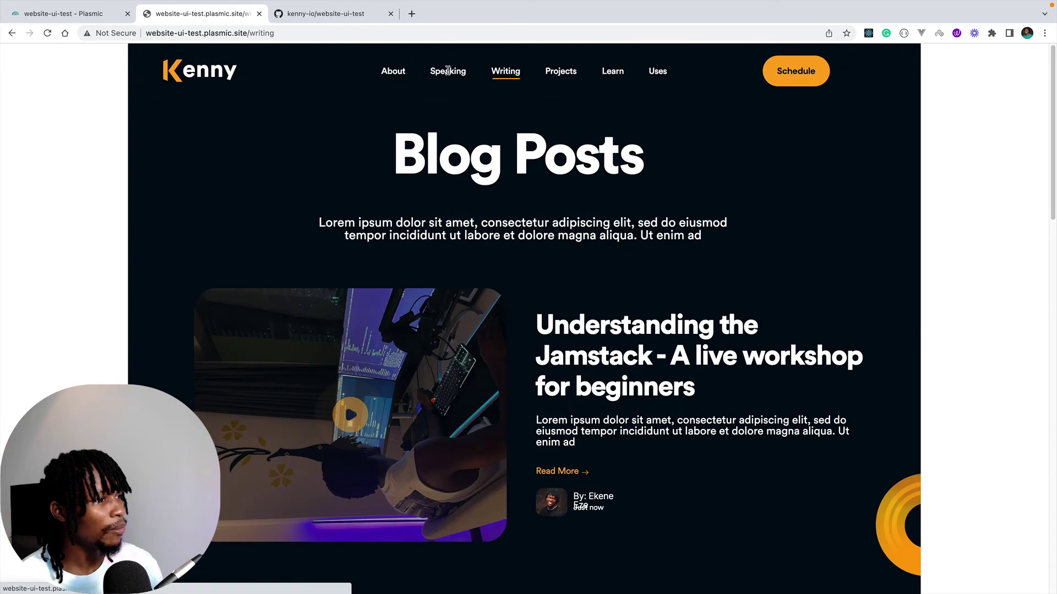
scroll(559, 196, "down", 2)
scroll(559, 196, "down", 15)
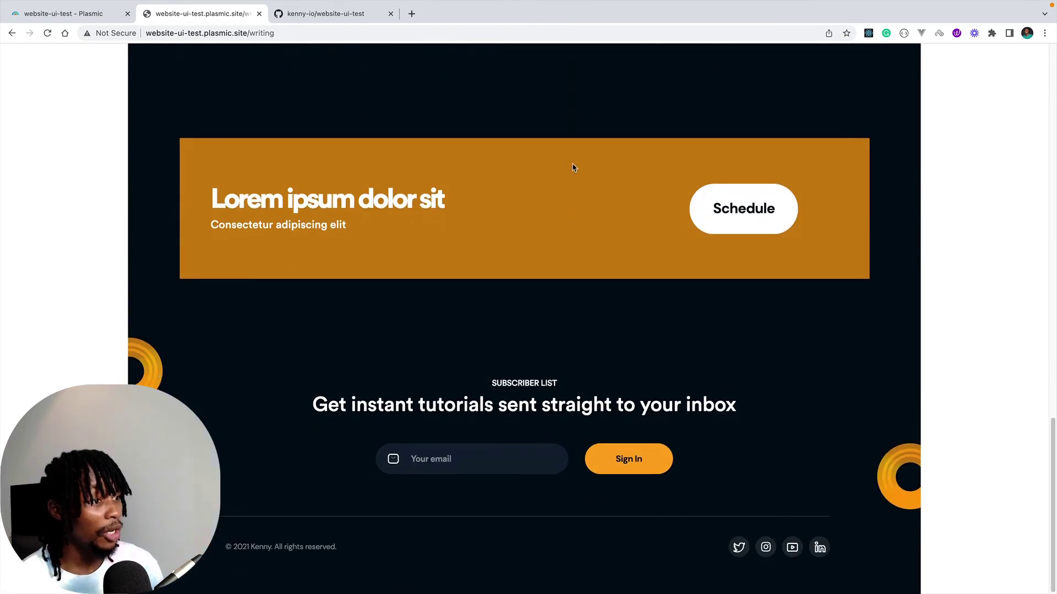
scroll(573, 167, "up", 15)
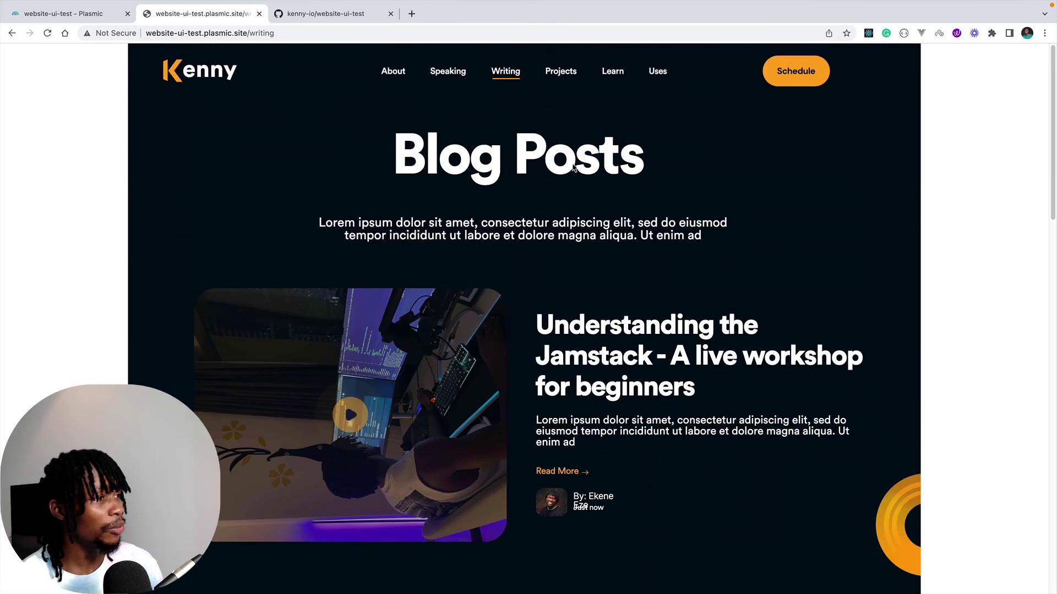
left_click(207, 73)
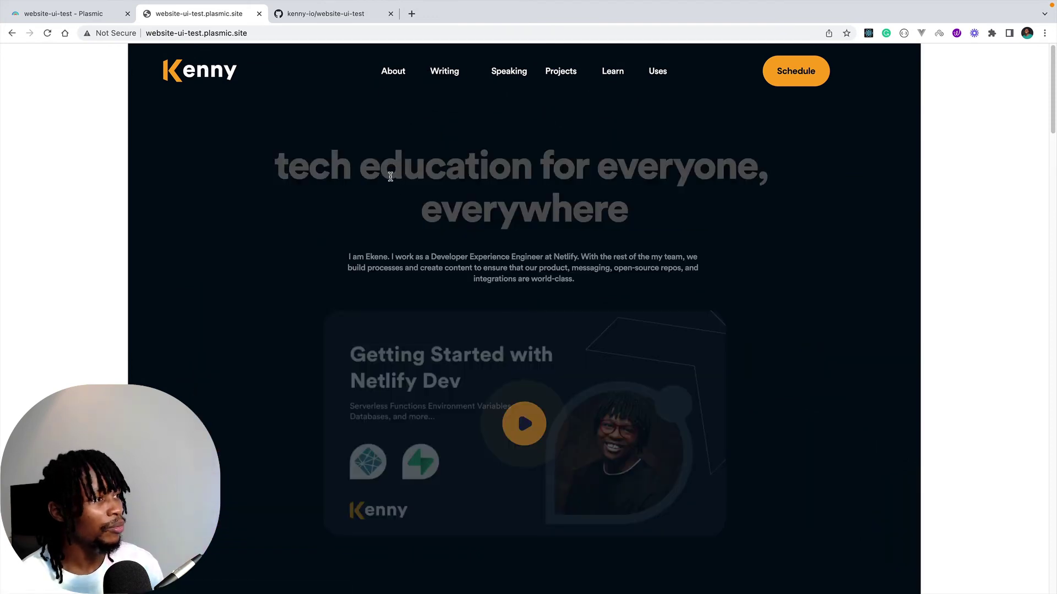